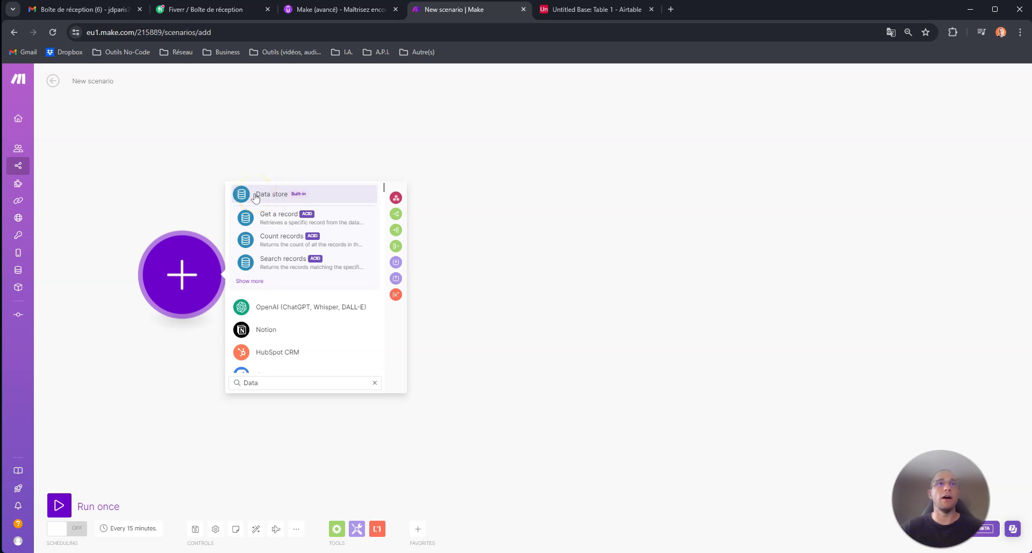
Step: Add a Data store module with the Add/replace a record action as the scenario's first module
left_click(255, 196)
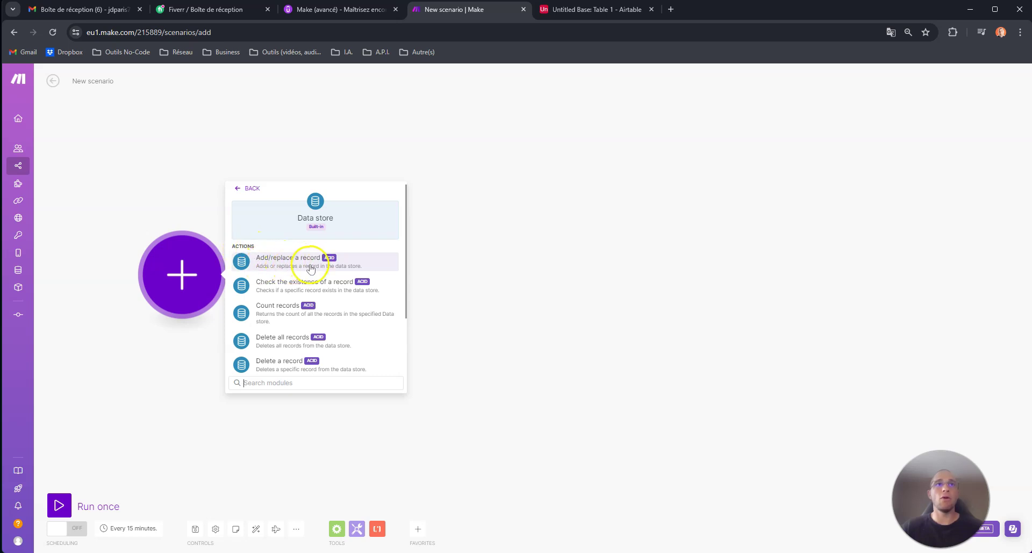
scroll(310, 267, "down", 3)
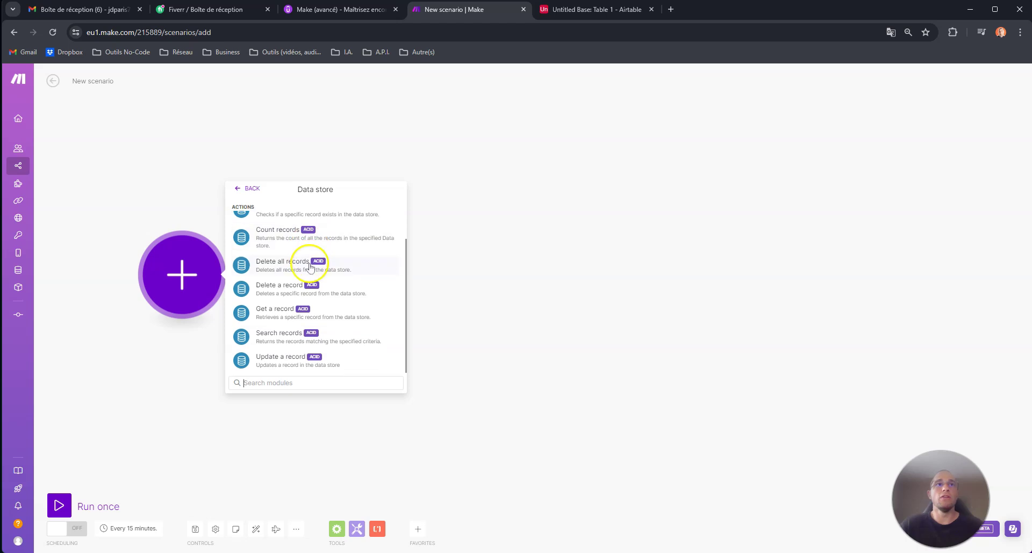
scroll(267, 342, "up", 1)
scroll(268, 340, "down", 1)
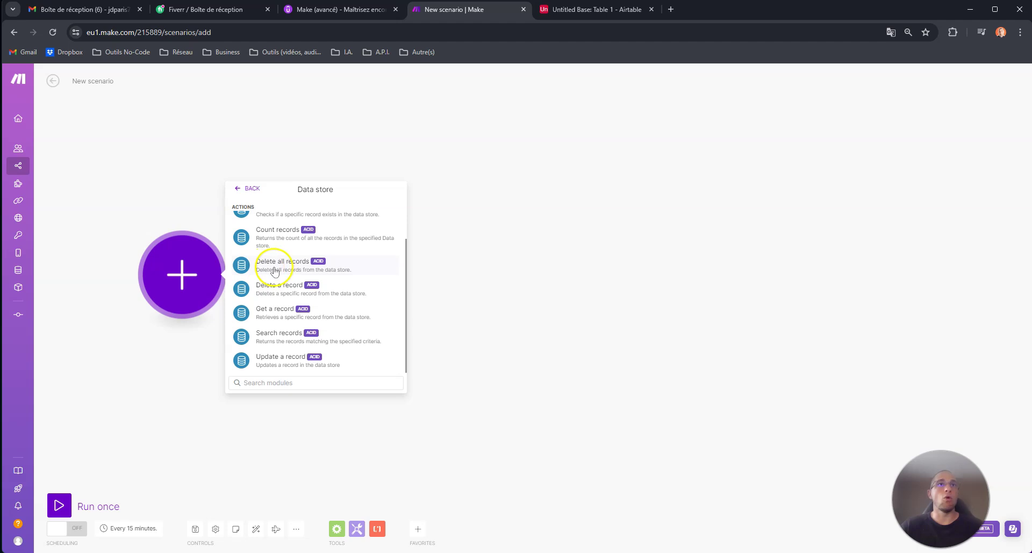
scroll(275, 270, "up", 2)
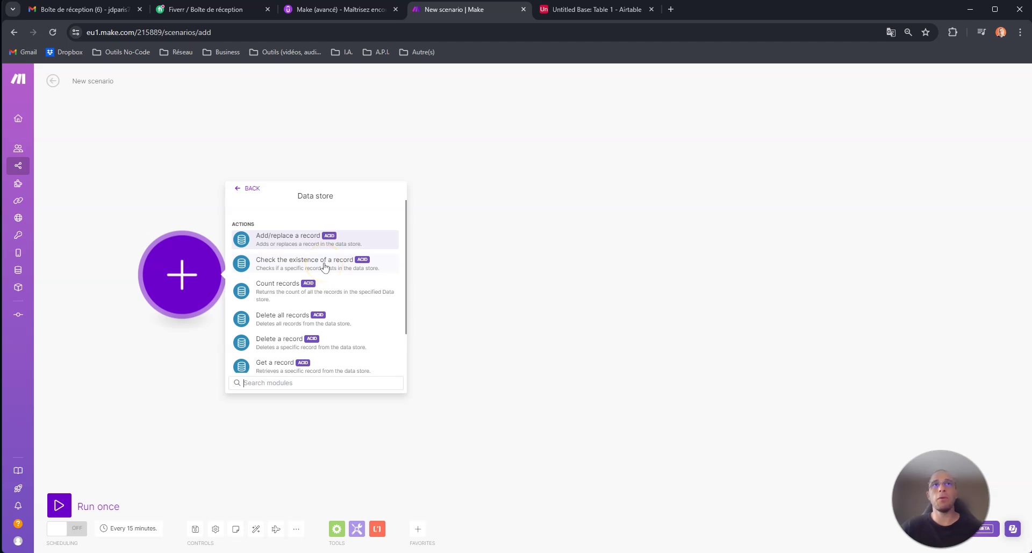
scroll(311, 272, "down", 2)
scroll(300, 300, "up", 3)
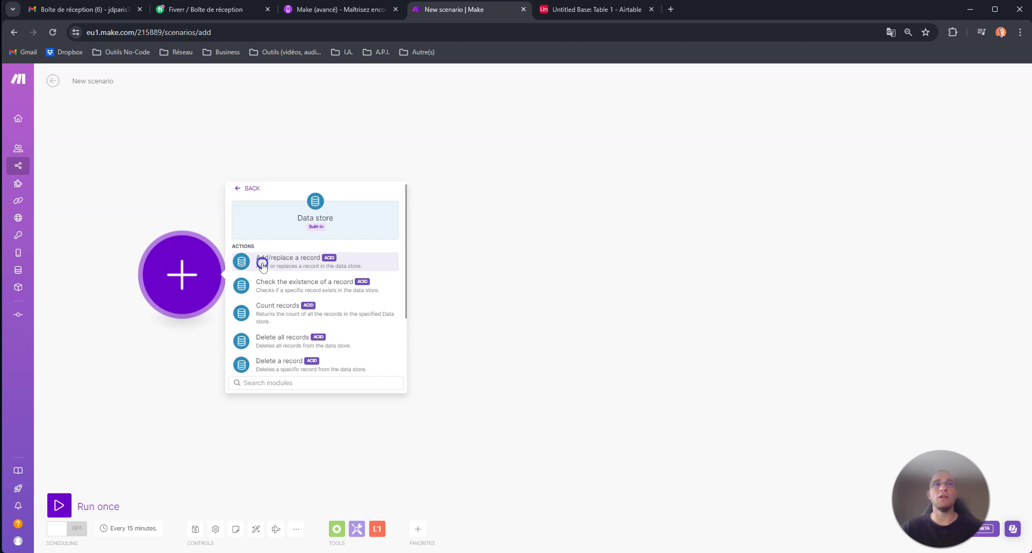
left_click(262, 268)
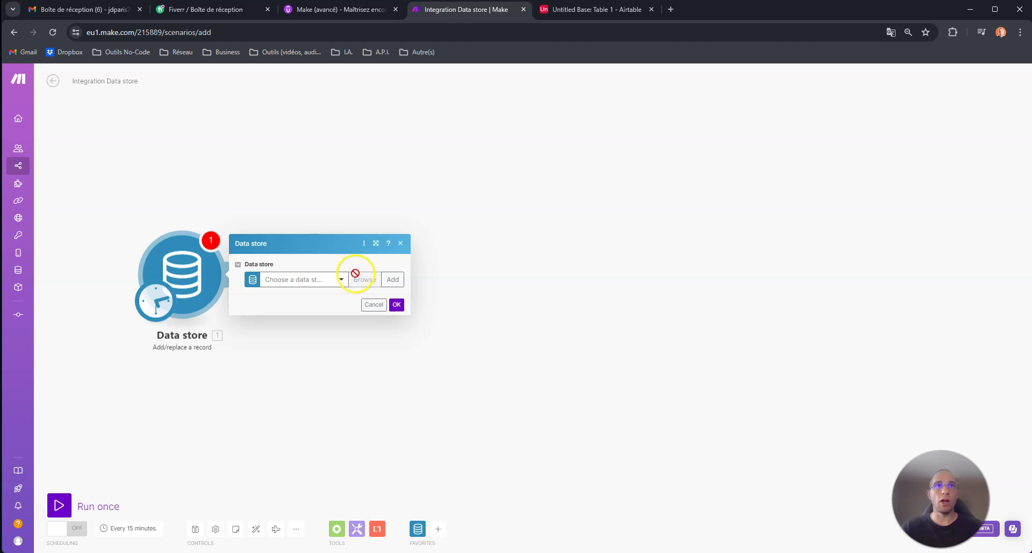
left_click_drag(293, 173, 321, 161)
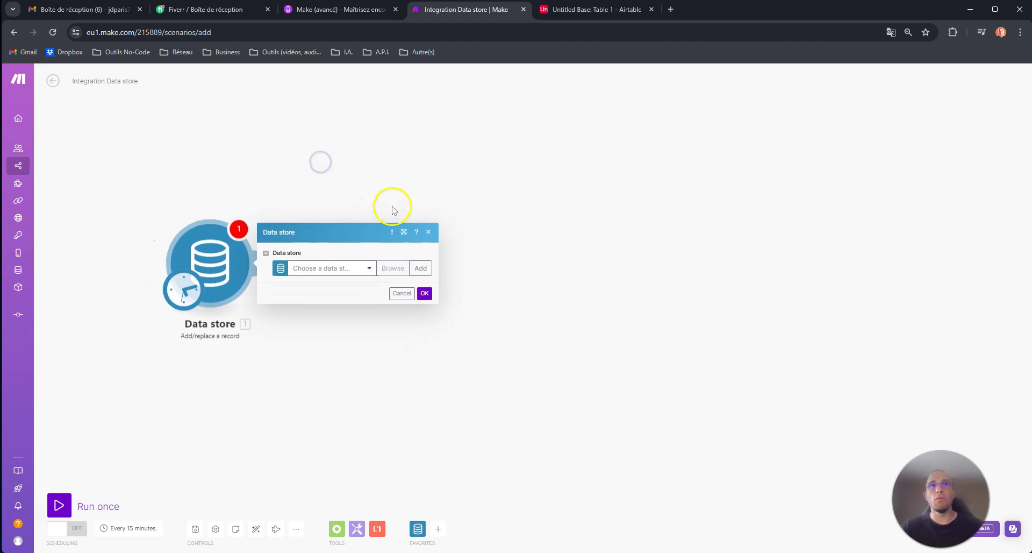
Step: Check which existing data stores the module offers and where data stores are managed in the team's navigation
left_click(371, 267)
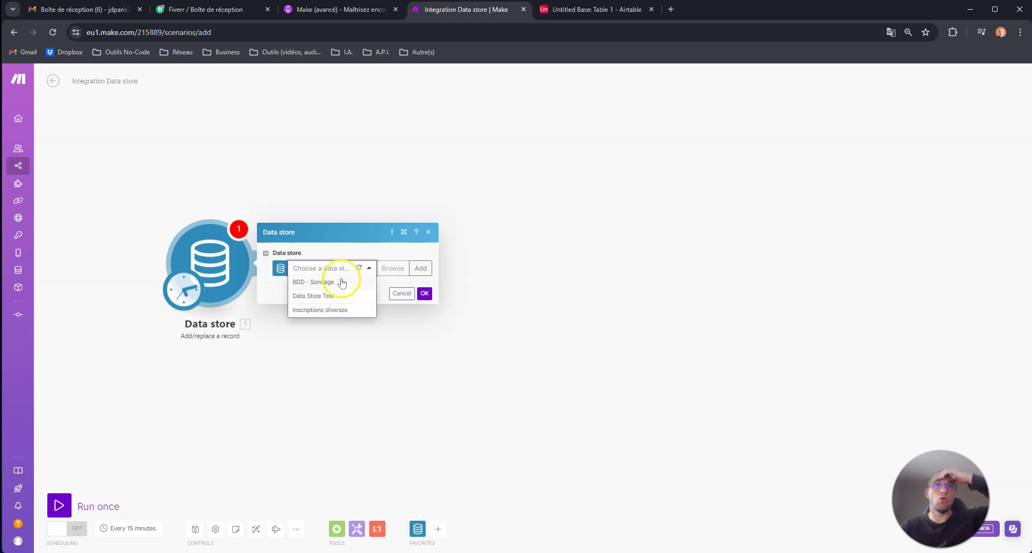
left_click(359, 268)
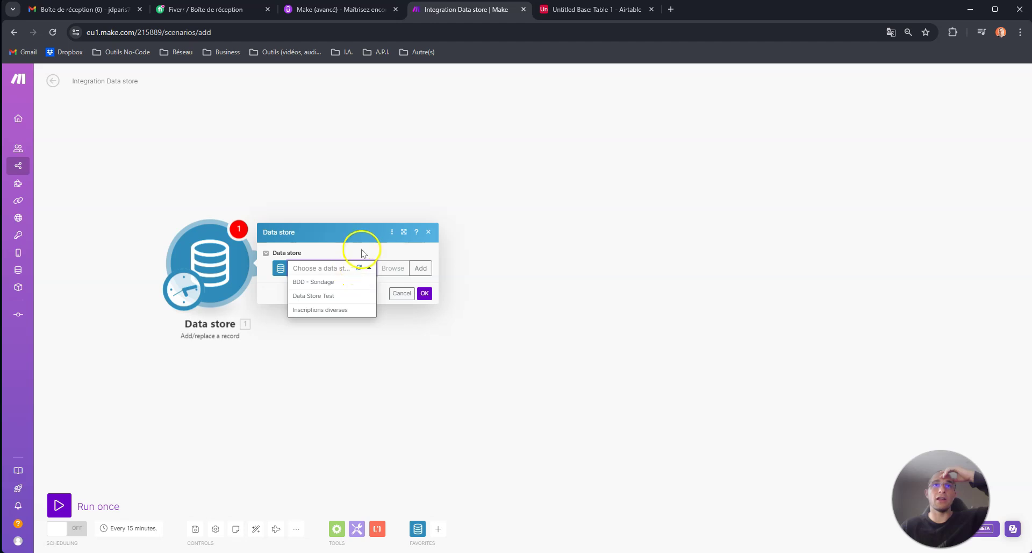
left_click(363, 253)
mouse_move(35, 271)
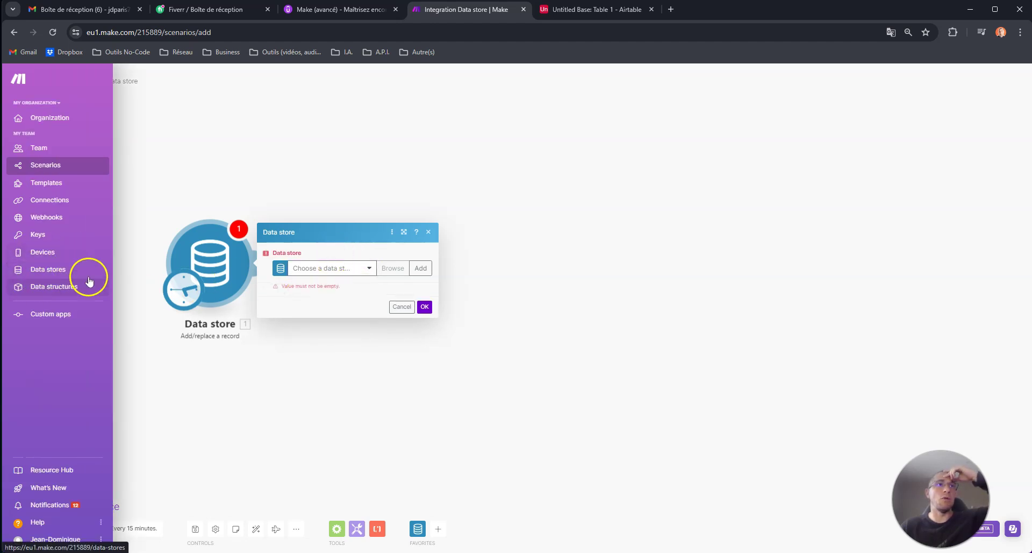
left_click(361, 271)
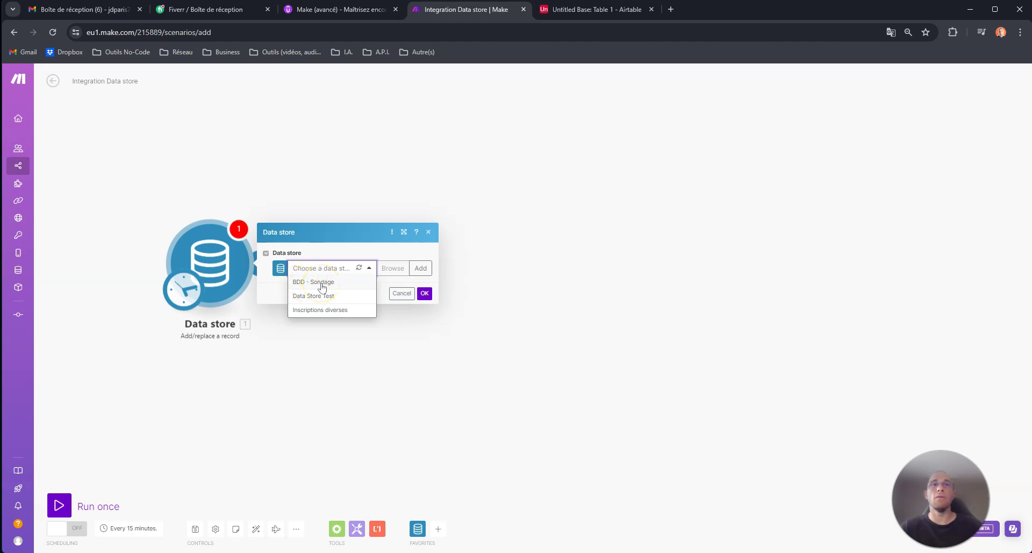
left_click(371, 247)
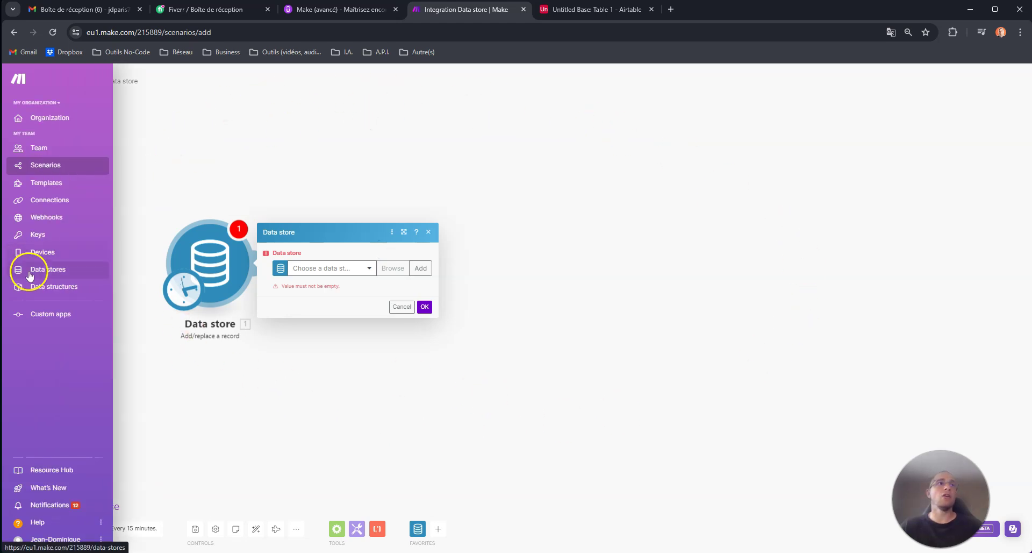
mouse_move(65, 267)
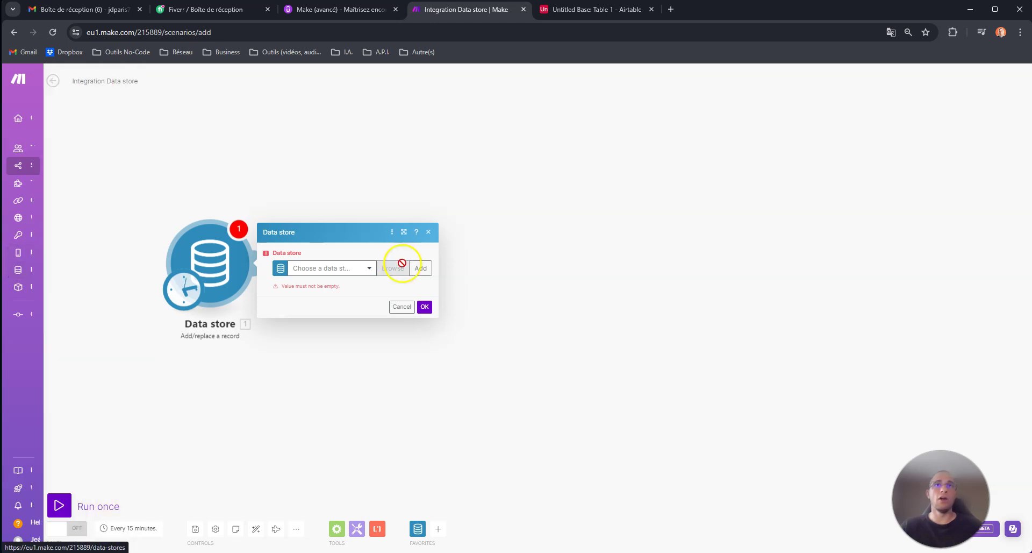
Step: Review the form for creating a data store, including its name, data structure and storage size, and close it without saving
left_click(422, 268)
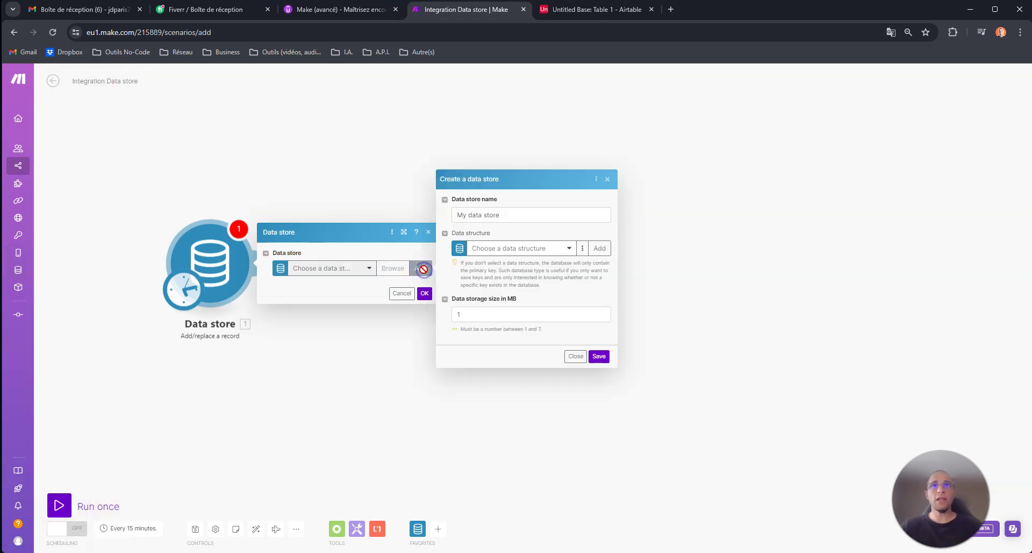
left_click_drag(500, 215, 444, 215)
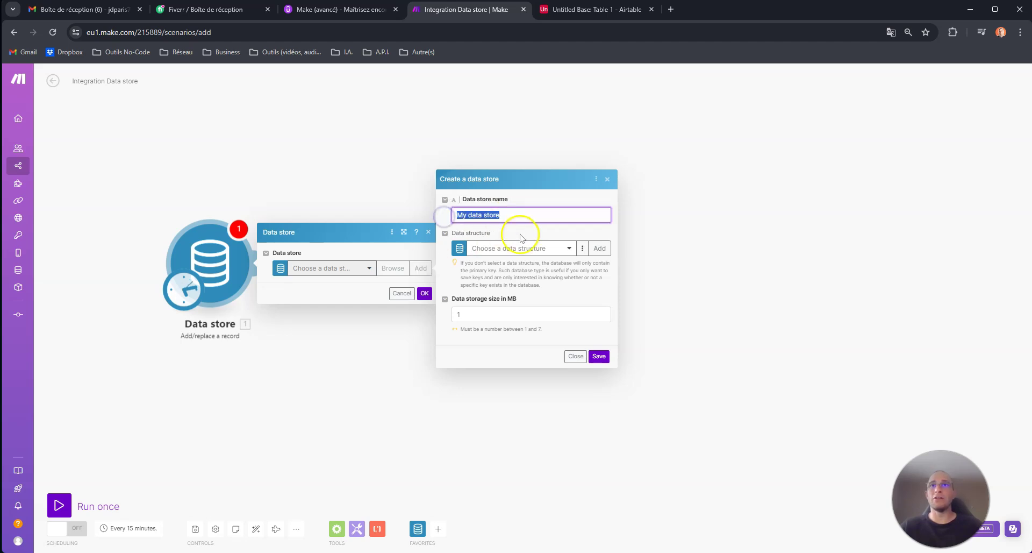
left_click(569, 249)
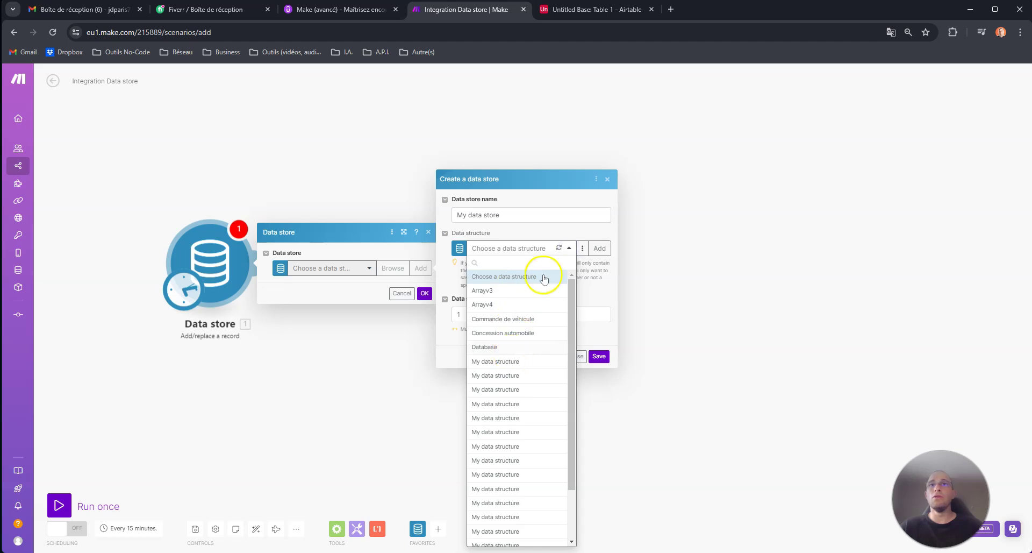
left_click(556, 237)
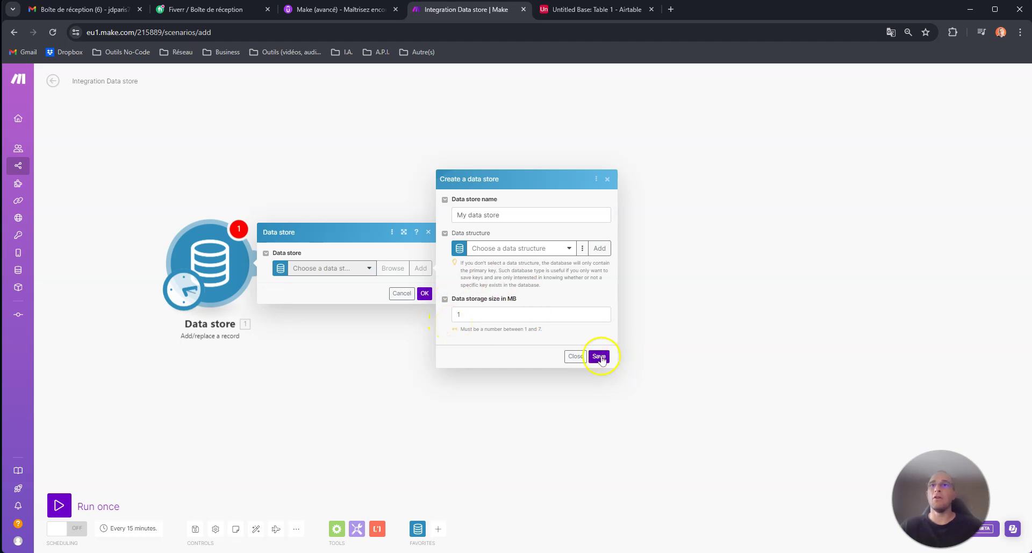
left_click(371, 284)
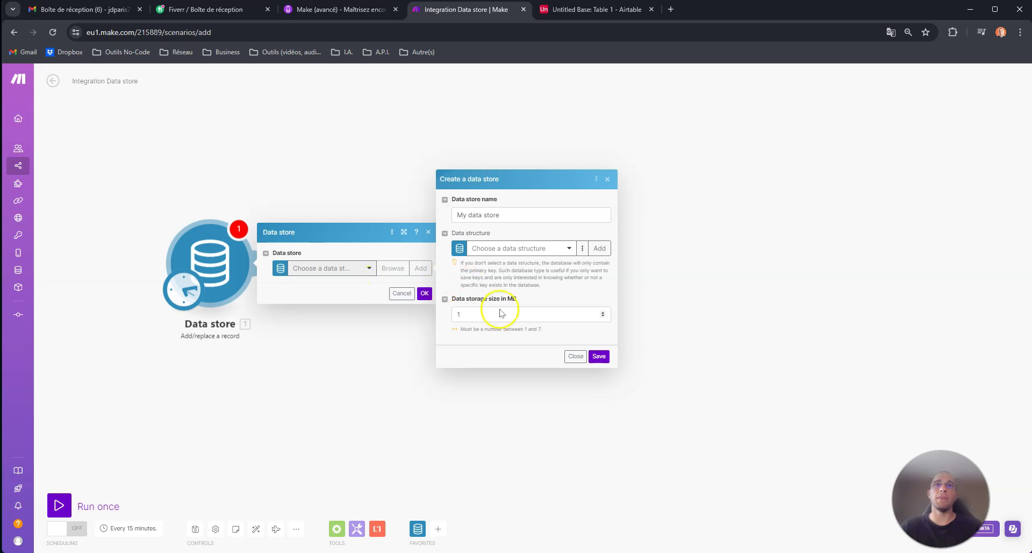
left_click(576, 356)
Step: Choose BDD - Sondage as the data store for the Add/replace a record module and close its settings
left_click(367, 268)
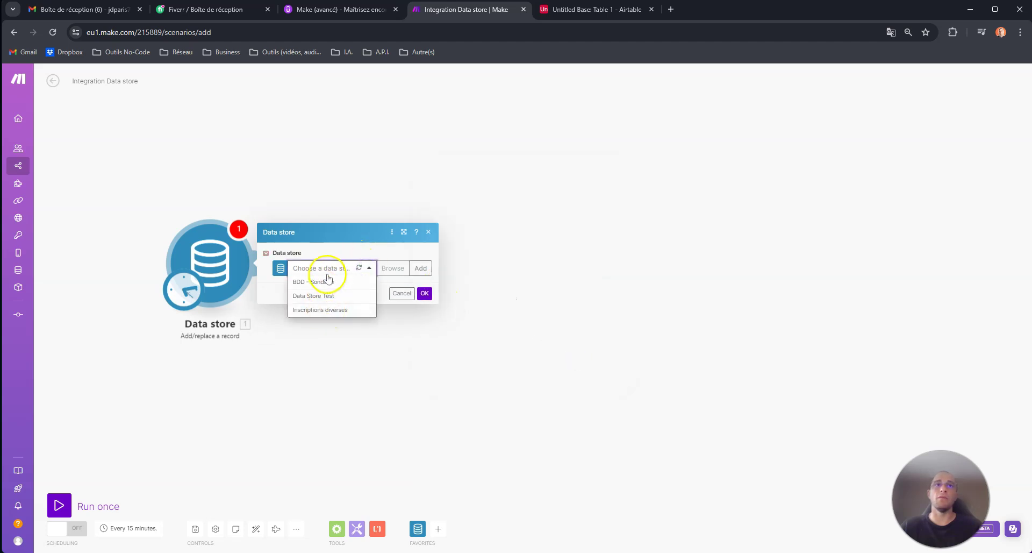
mouse_move(42, 264)
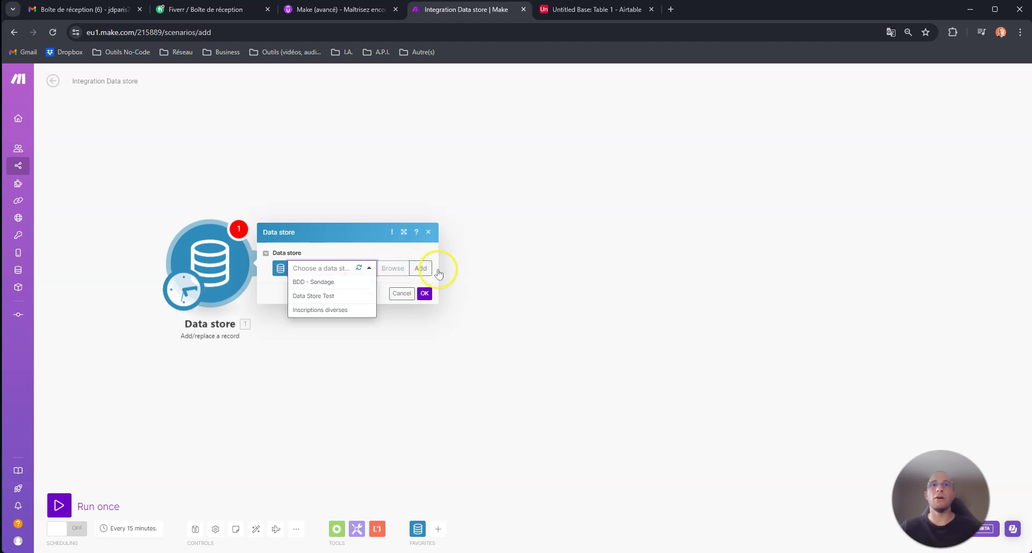
left_click(360, 268)
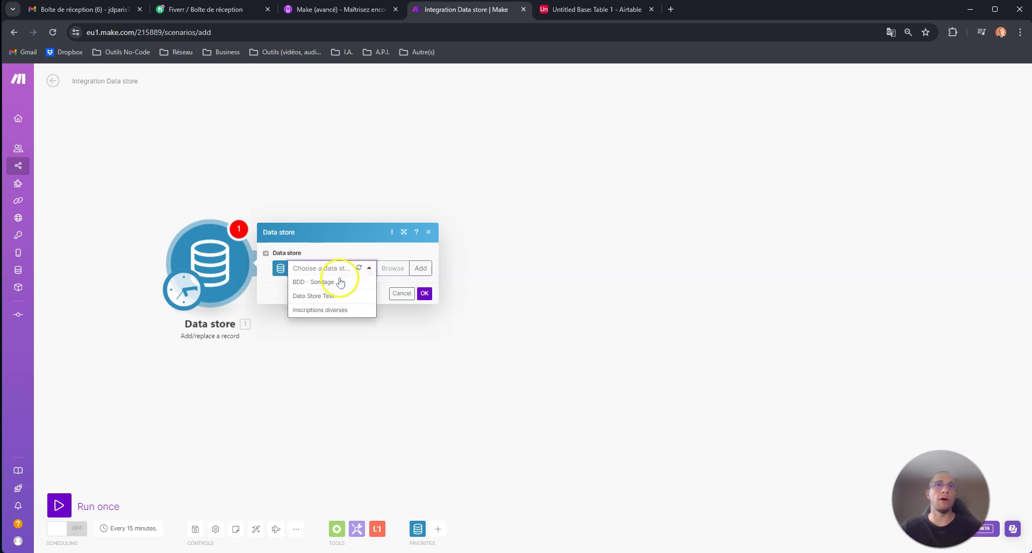
left_click(299, 282)
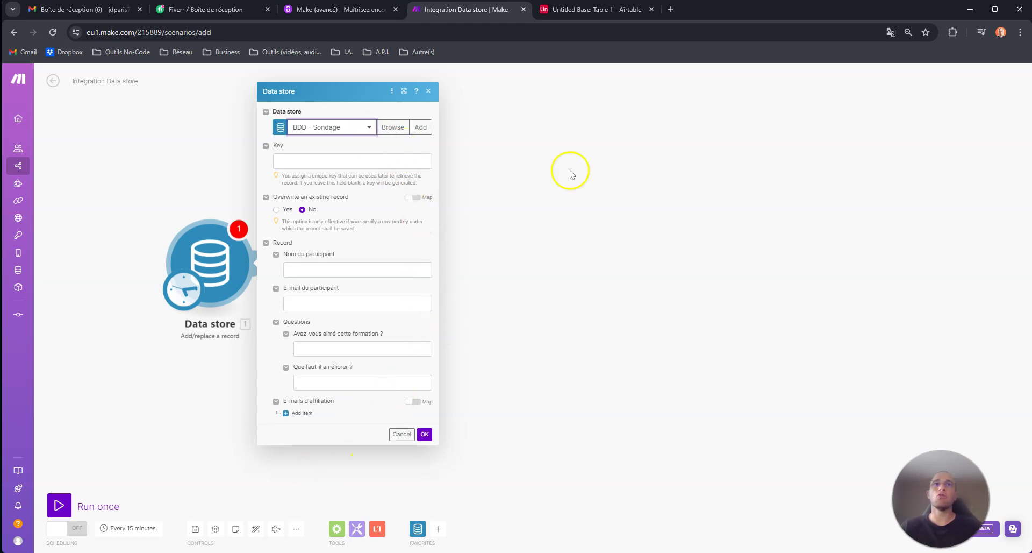
left_click(535, 148)
Step: Add an Airtable Create a Record module above the Data store module and make it the scenario's starting module
right_click(215, 161)
left_click(233, 166)
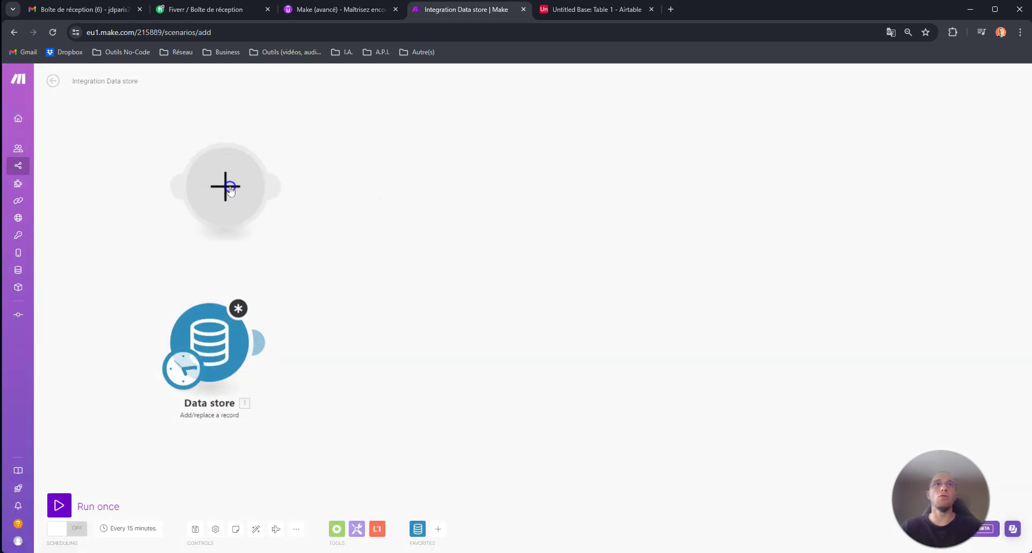
left_click(232, 187)
left_click(301, 175)
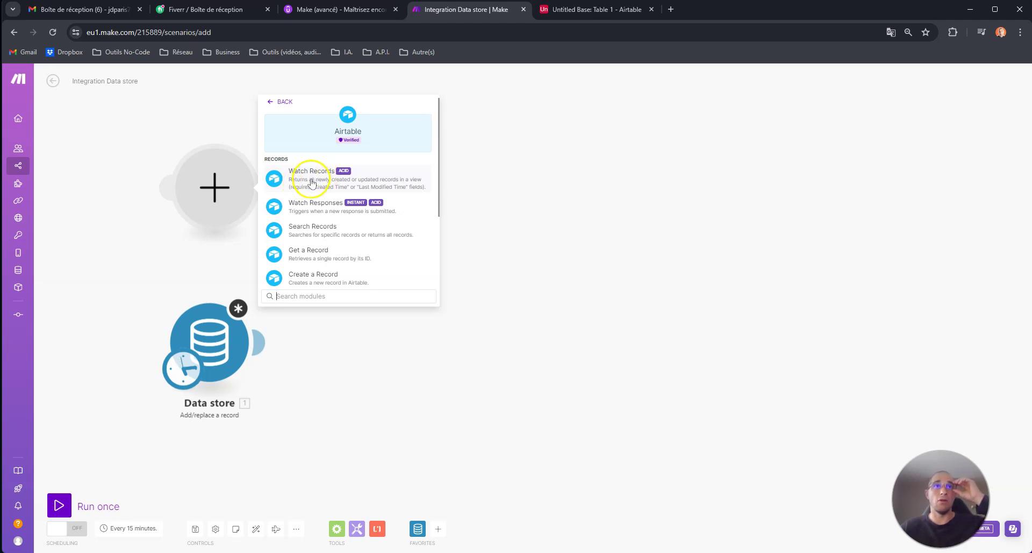
scroll(325, 221, "down", 2)
left_click(321, 230)
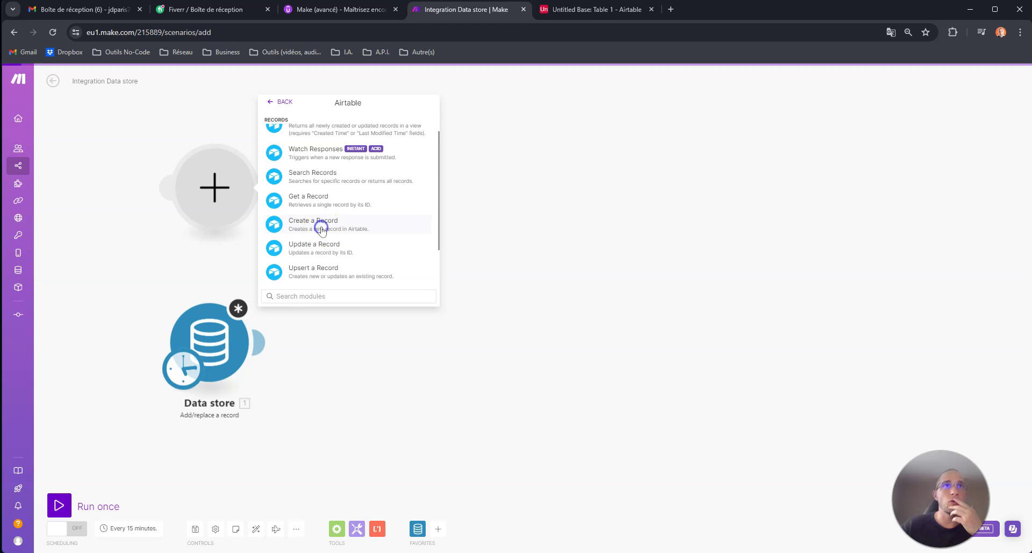
left_click_drag(185, 368, 199, 216)
Step: Set the Airtable module to create records in Table 1 of Untitled Base
left_click(248, 214)
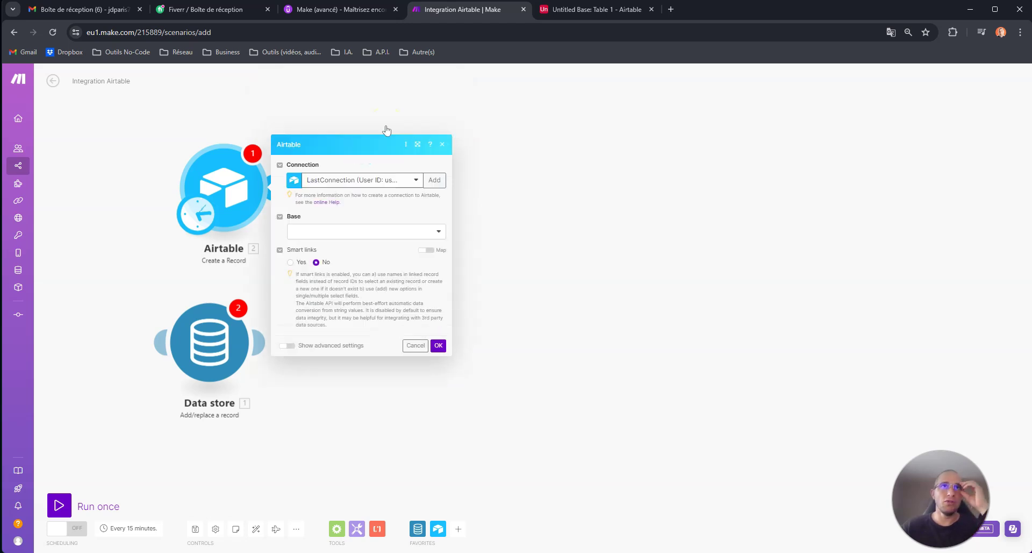
left_click(350, 177)
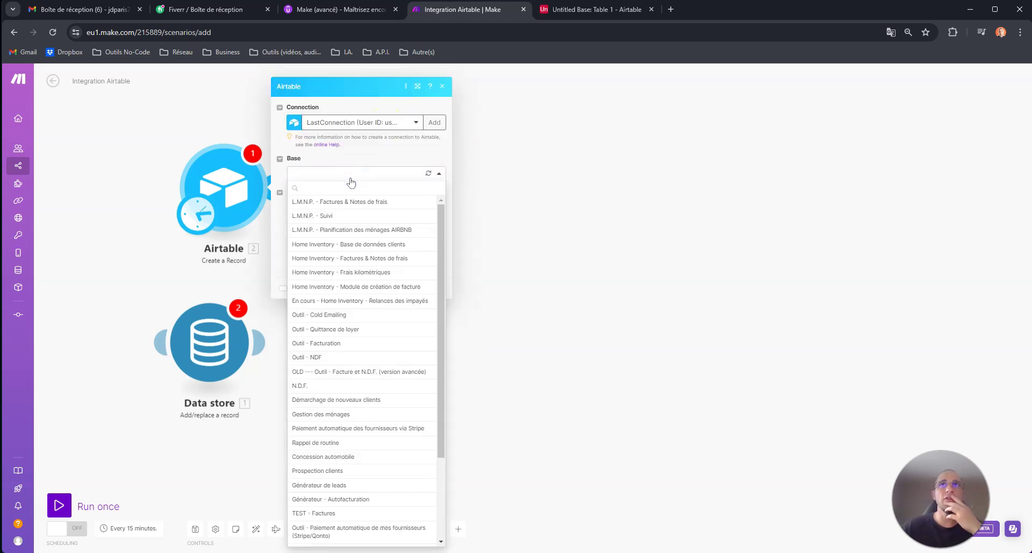
scroll(373, 434, "down", 2)
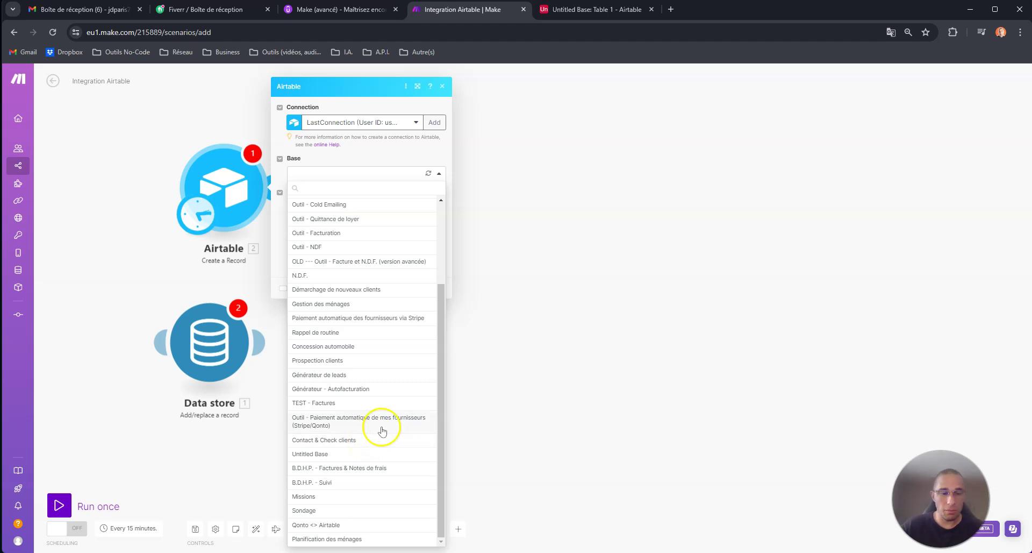
type("Un")
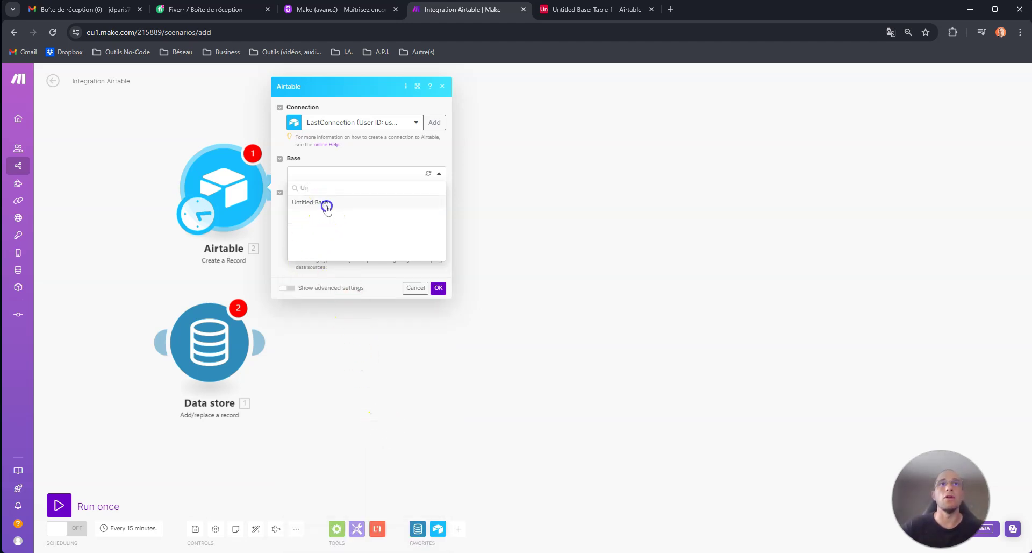
left_click(326, 204)
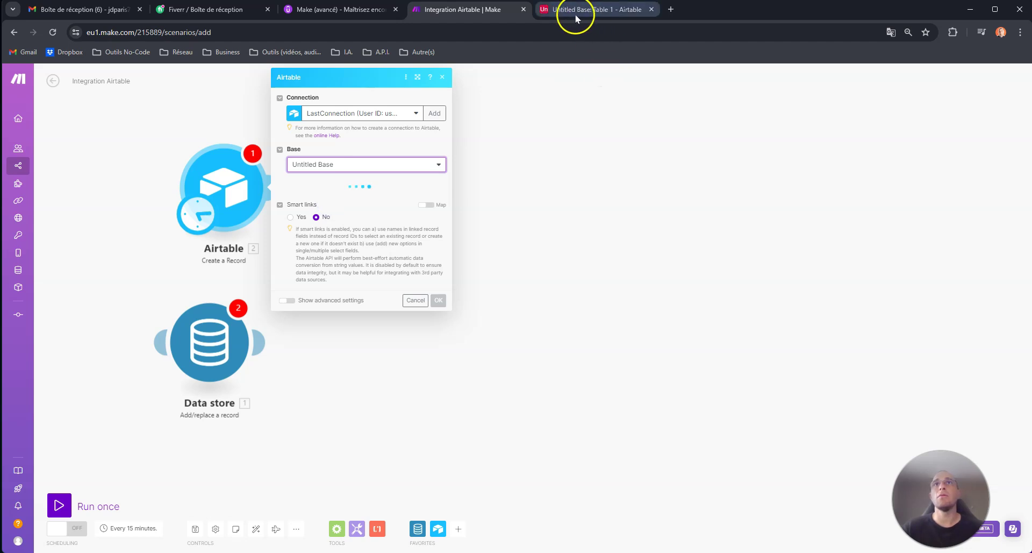
left_click(362, 199)
left_click(325, 213)
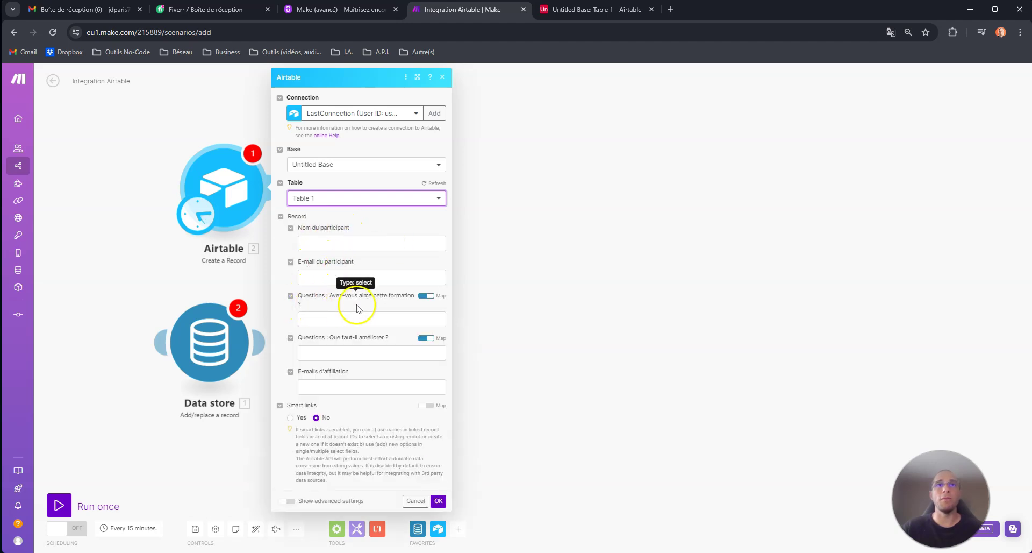
Step: Compare the Airtable table's fields with the record fields in the Data store module's settings
left_click(585, 10)
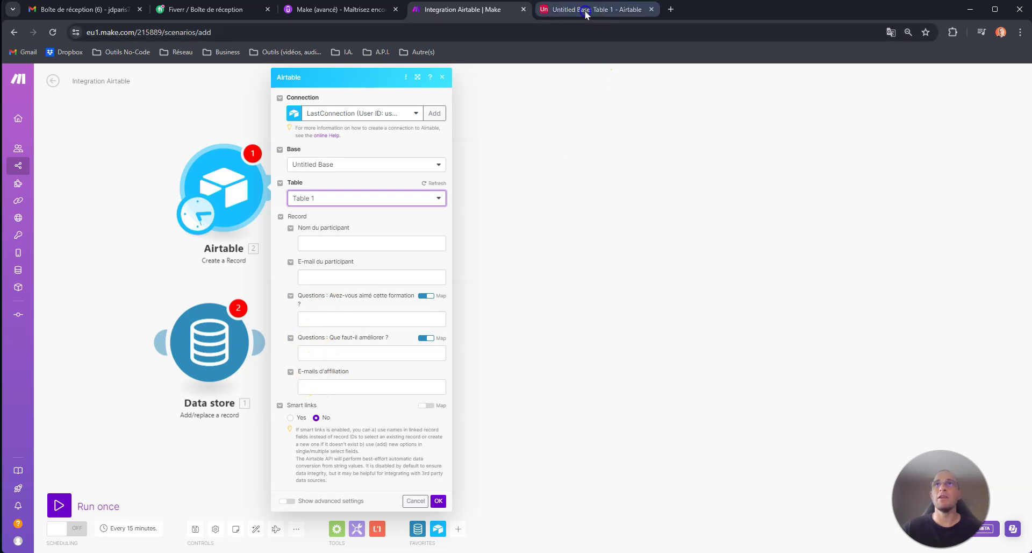
left_click(463, 9)
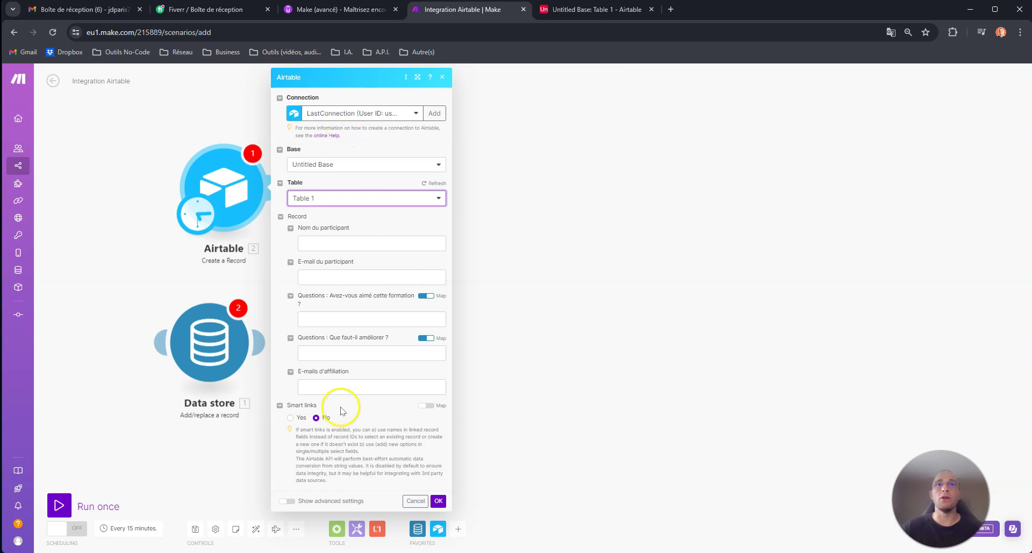
left_click(207, 350)
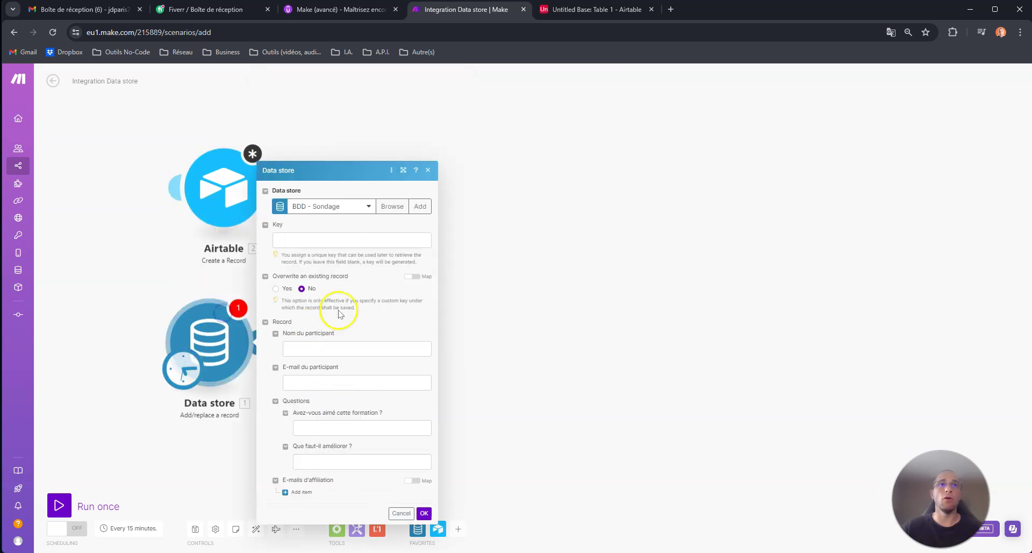
left_click_drag(562, 214, 567, 173)
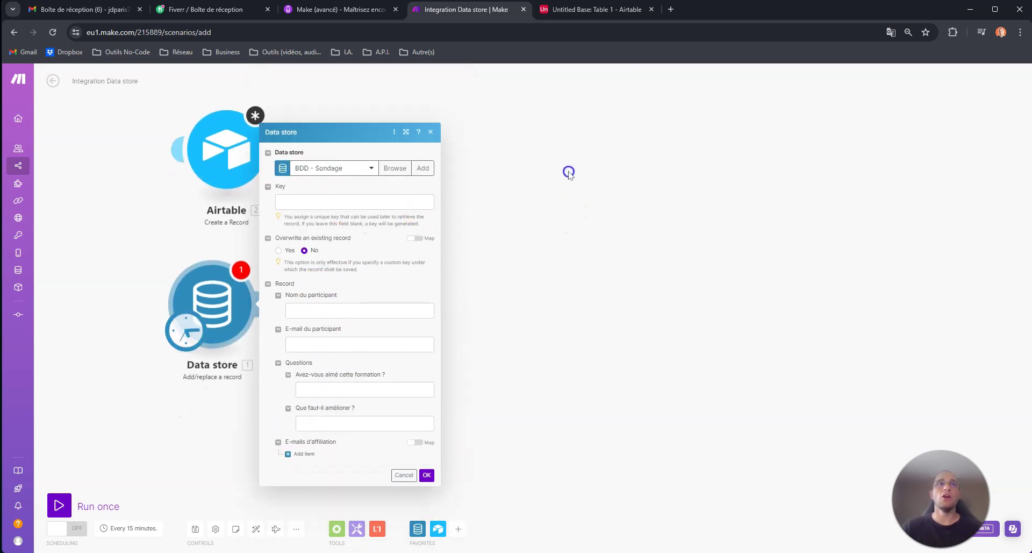
Step: Shift the Airtable module slightly and set the record key to 1 in the Data store module's settings
left_click_drag(220, 125, 207, 124)
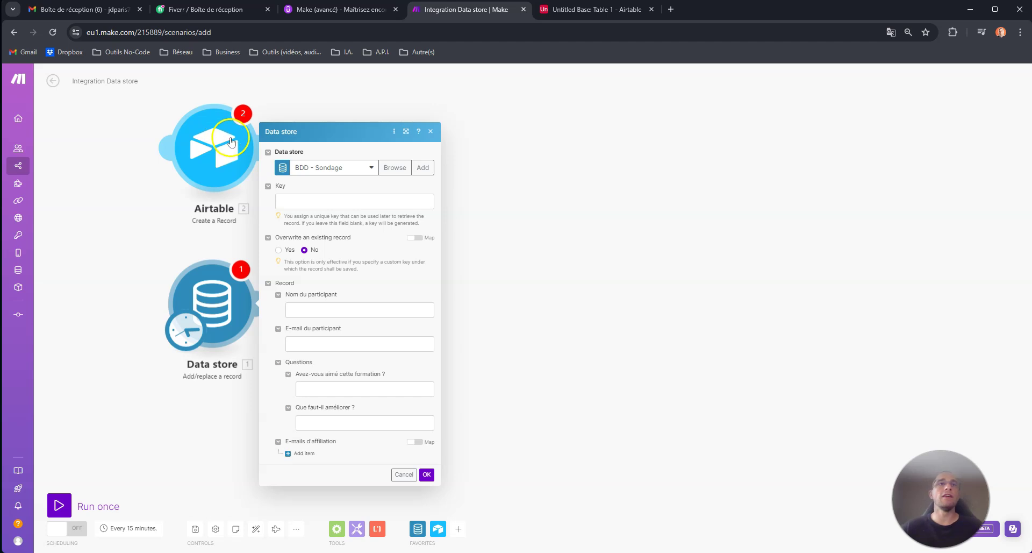
left_click(300, 208)
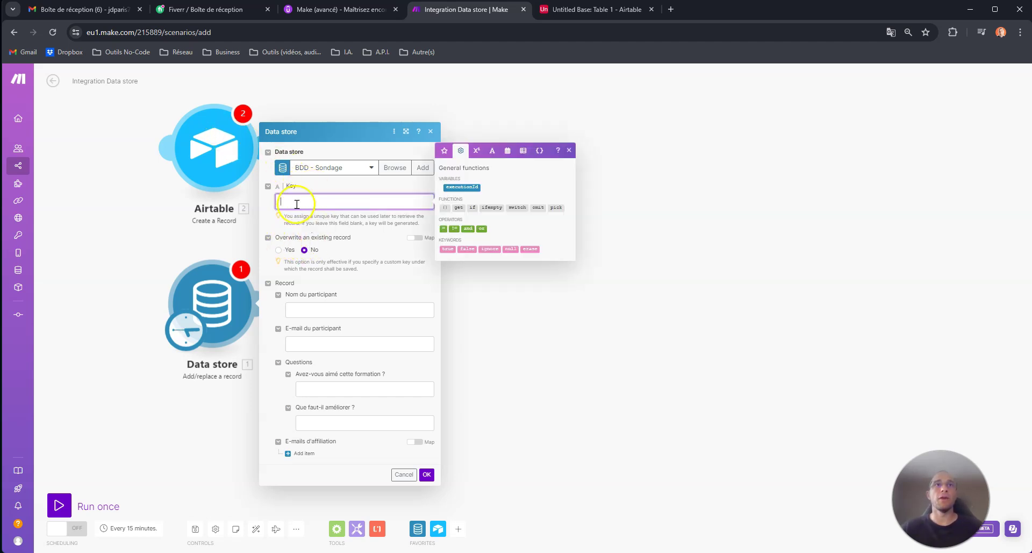
left_click(277, 191)
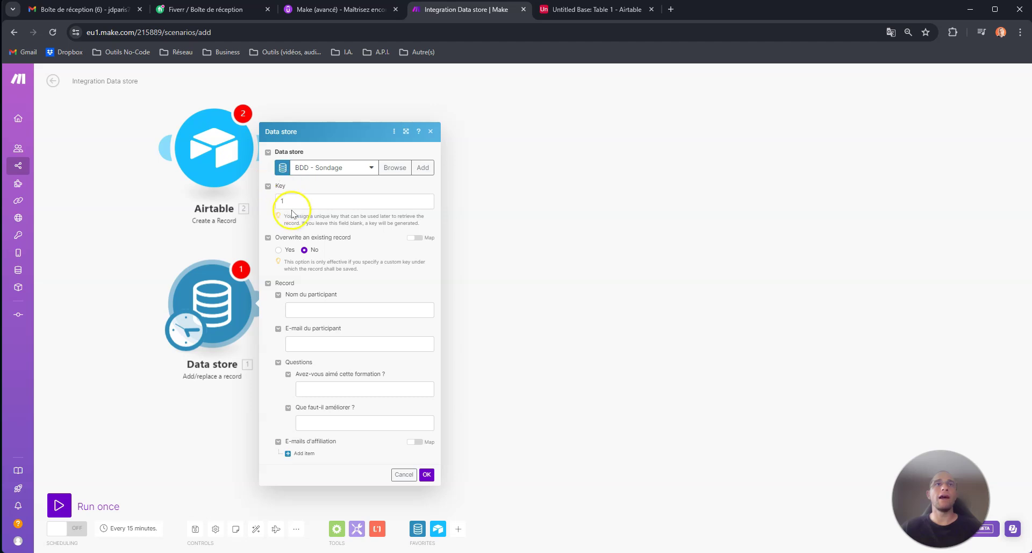
Step: Browse the records of the BDD - Sondage data store in a separate browser tab, then return to the scenario
middle_click(27, 270)
left_click(581, 11)
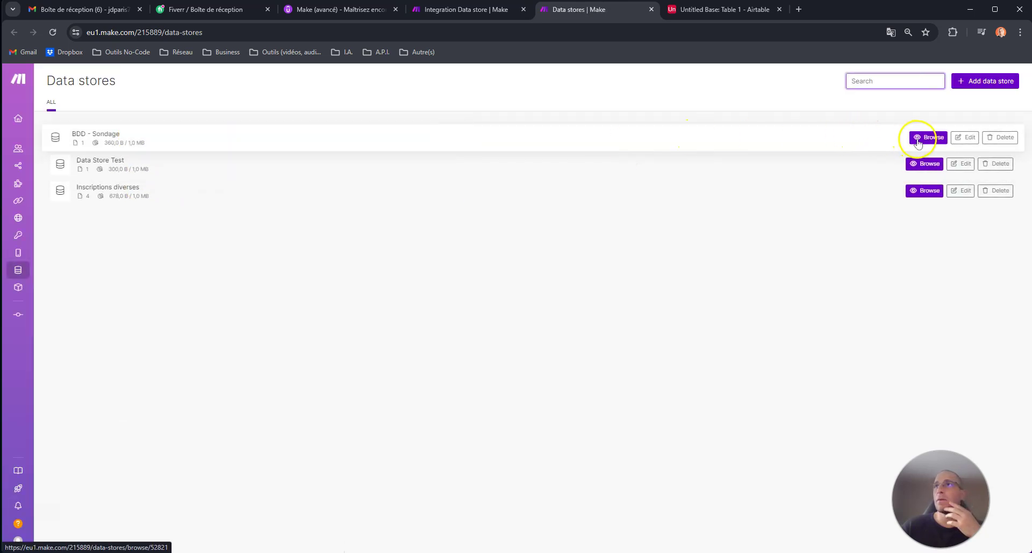
left_click(918, 140)
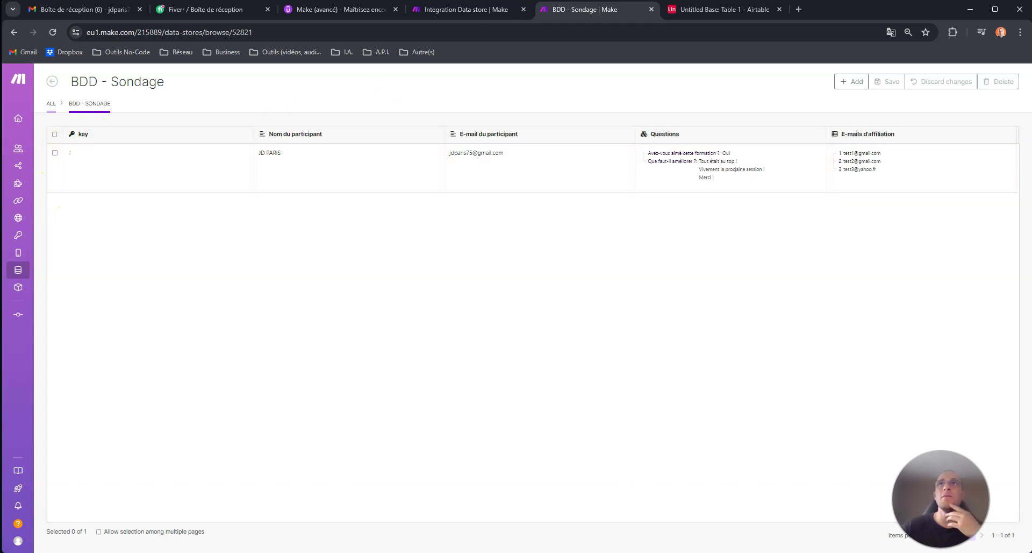
left_click(706, 10)
left_click(483, 12)
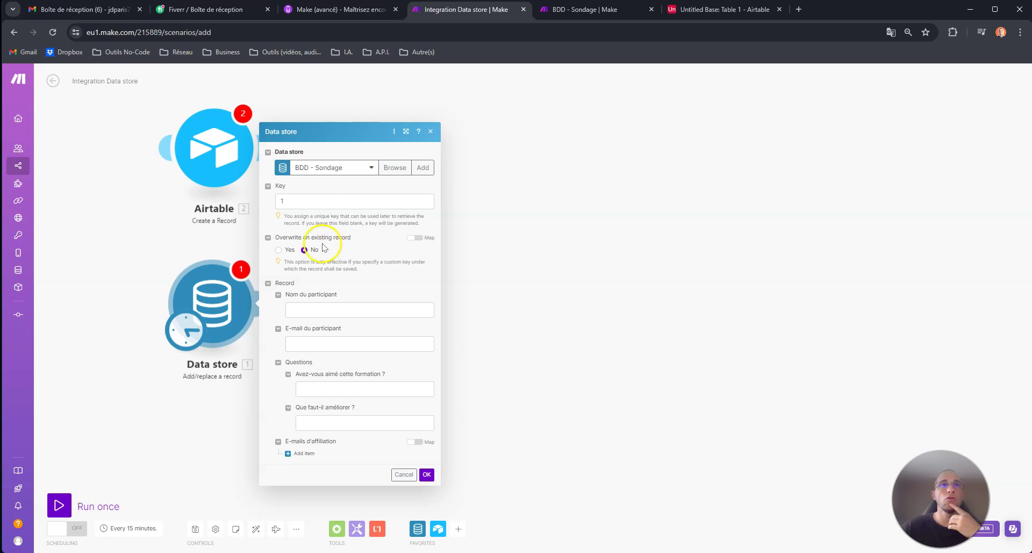
Step: Enable overwriting an existing record, enter a new participant name, leave the other record fields empty and save the module's settings
left_click(295, 310)
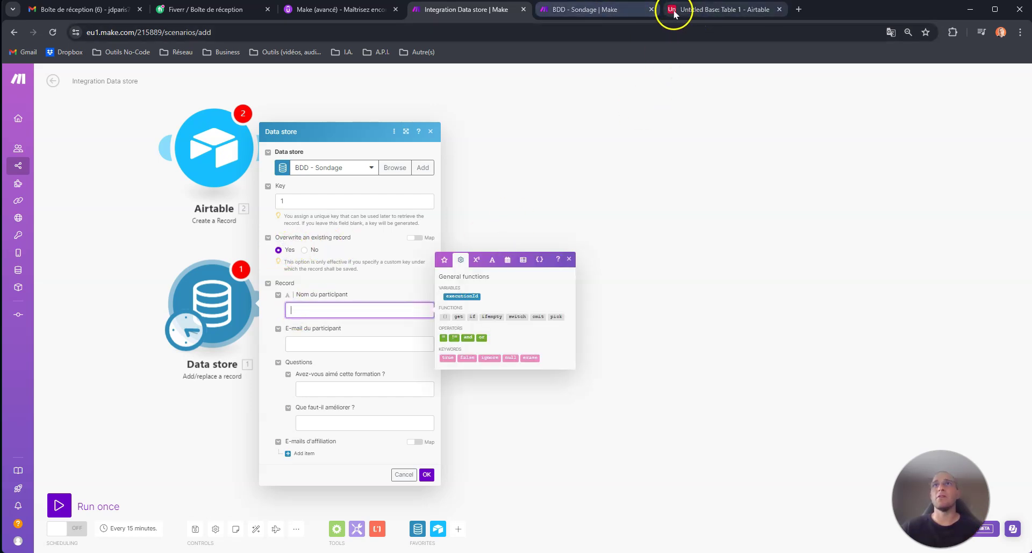
left_click(691, 12)
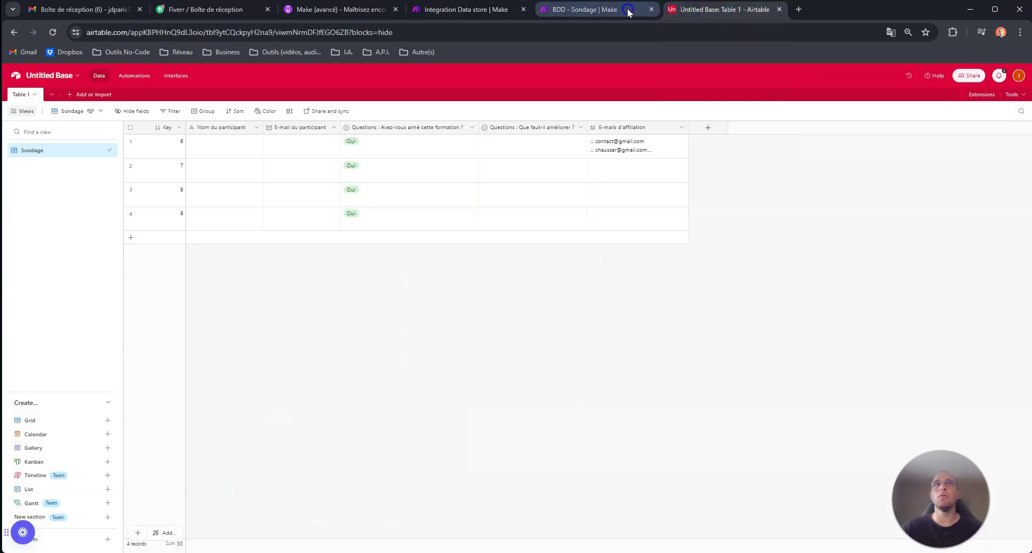
left_click(586, 10)
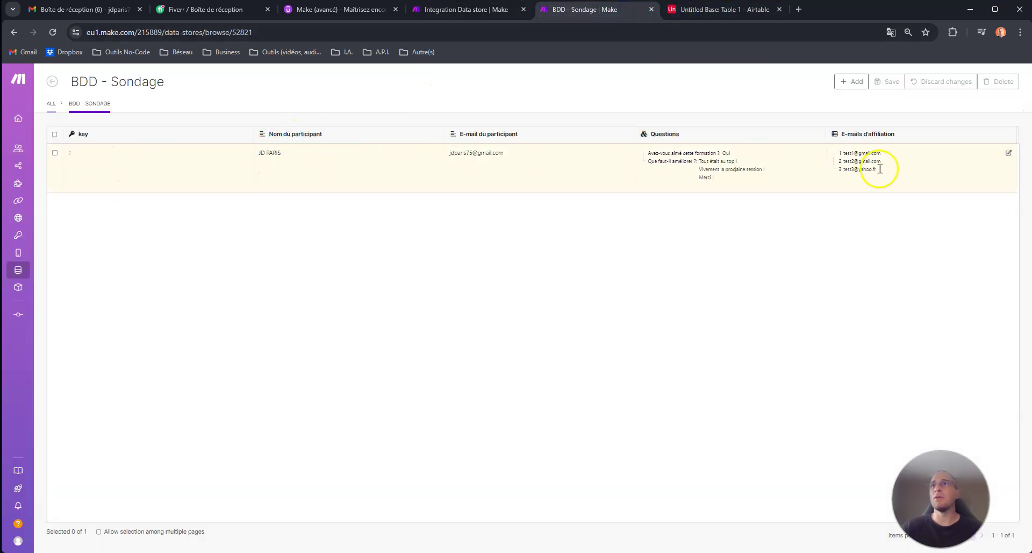
left_click(486, 11)
left_click(320, 305)
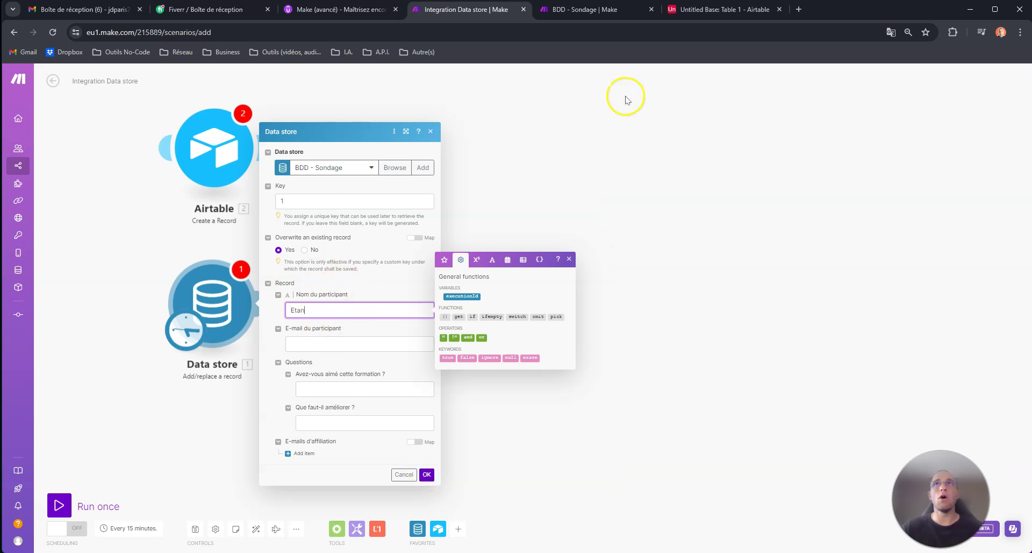
left_click(609, 15)
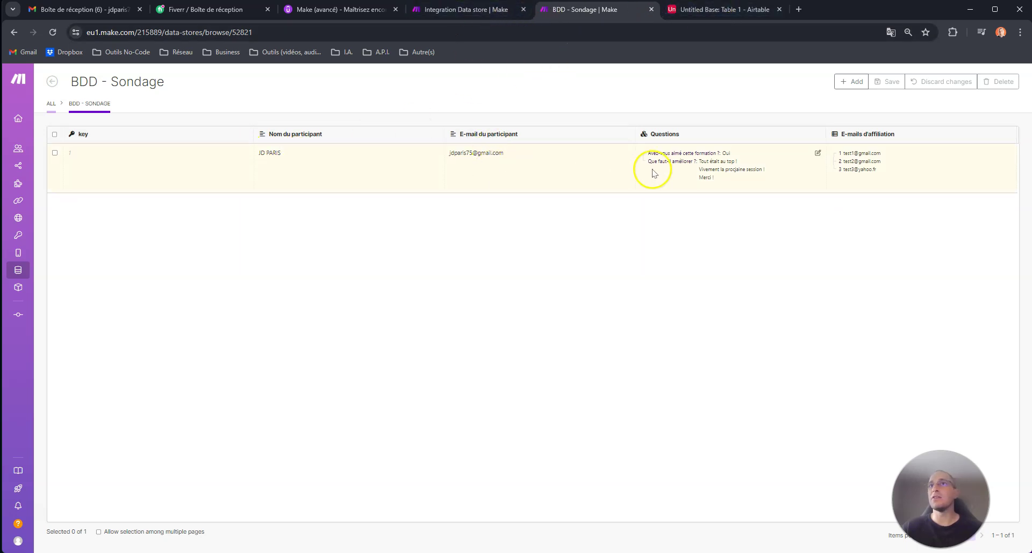
left_click(481, 9)
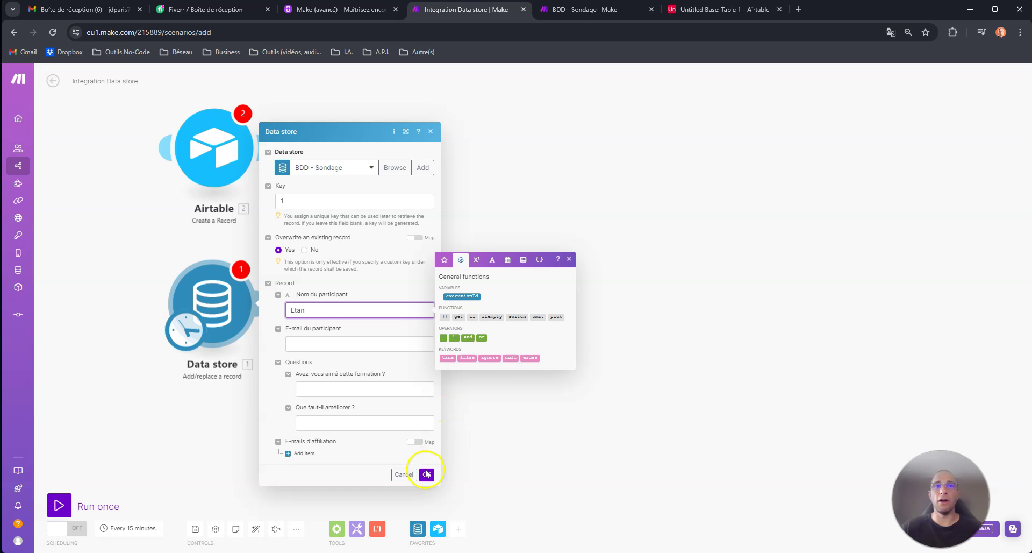
left_click(427, 474)
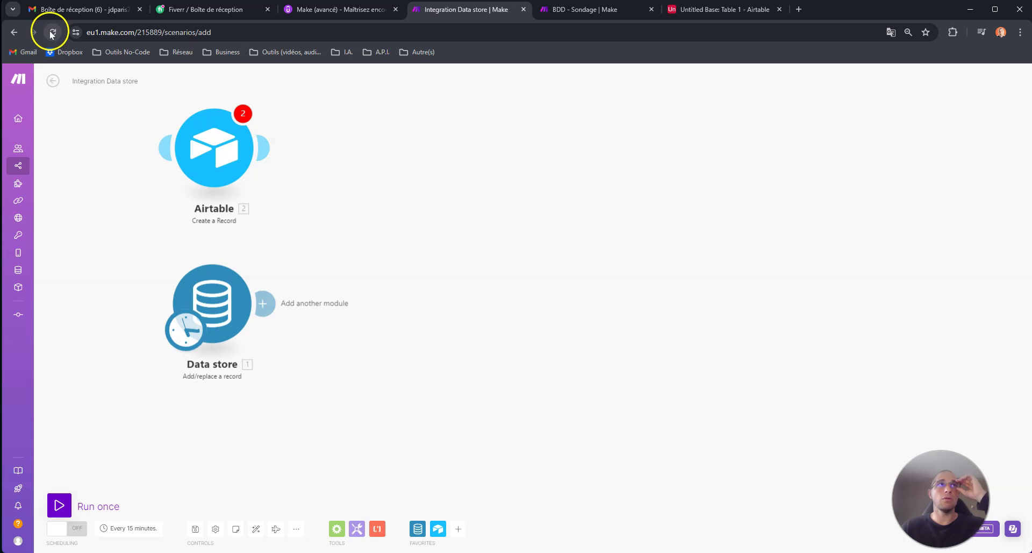
Step: Run the scenario once and check the Data store module's output and the refreshed BDD - Sondage records
left_click(81, 505)
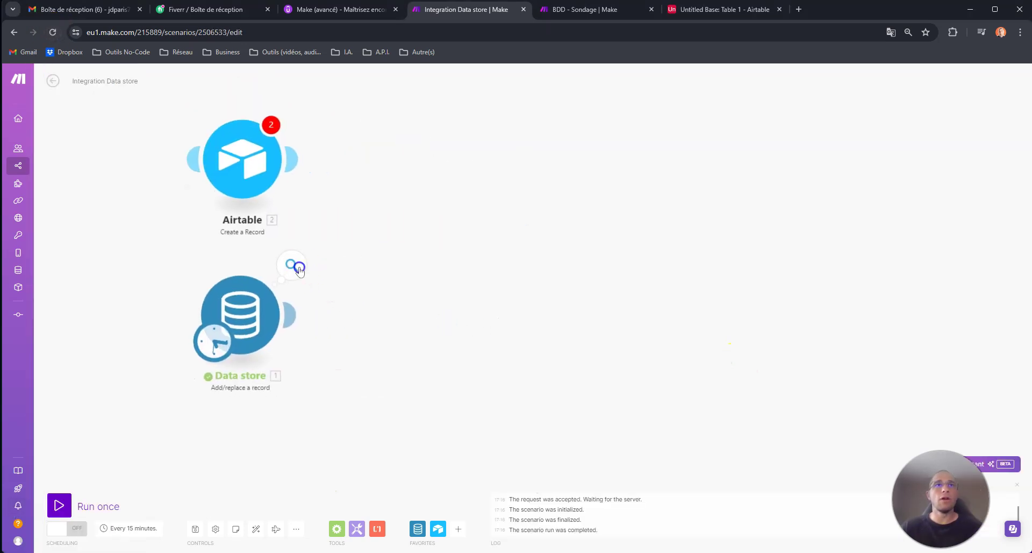
left_click(291, 265)
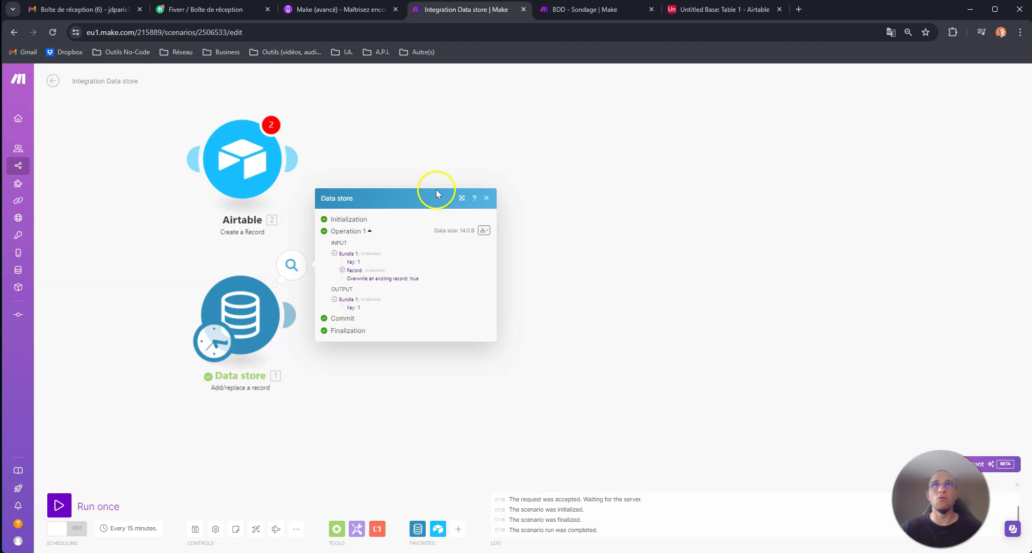
left_click(577, 14)
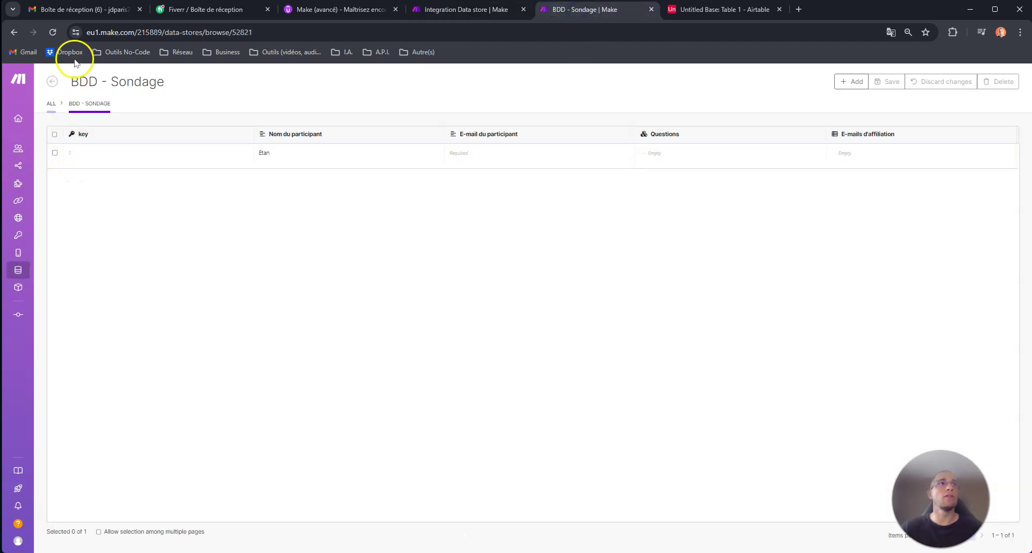
left_click(57, 34)
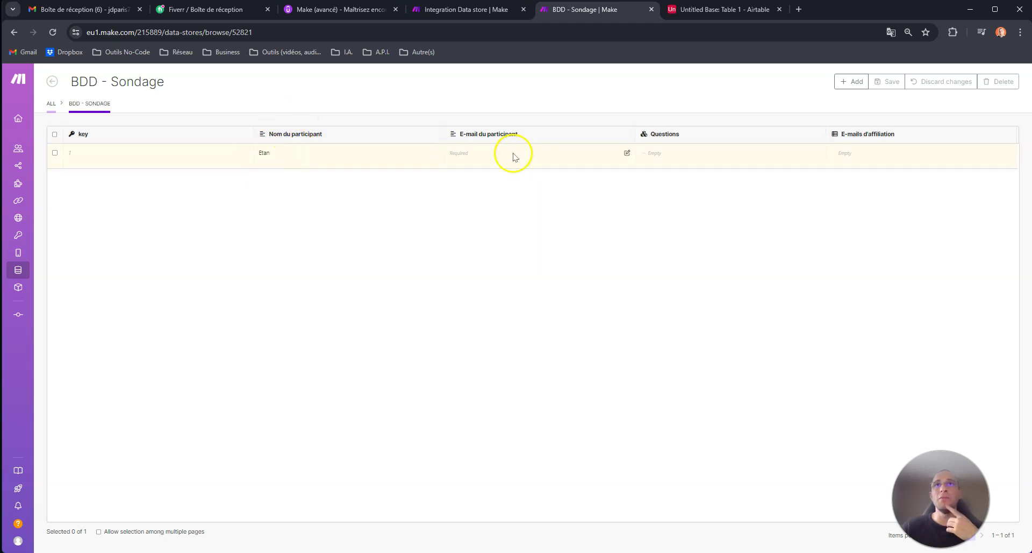
Step: Clear the key in the Data store module's settings and set Overwrite an existing record to No
left_click(447, 10)
left_click(263, 307)
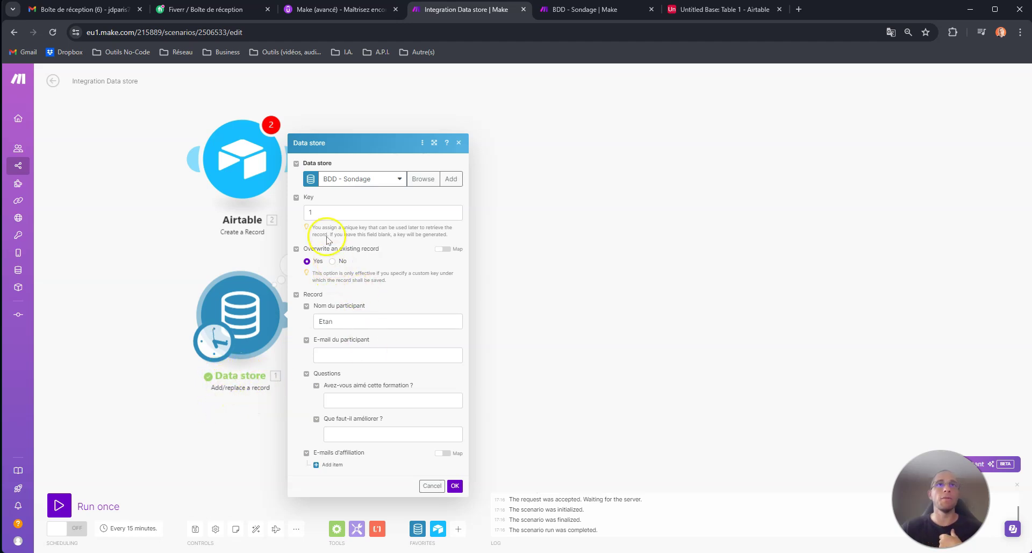
double_click(321, 212)
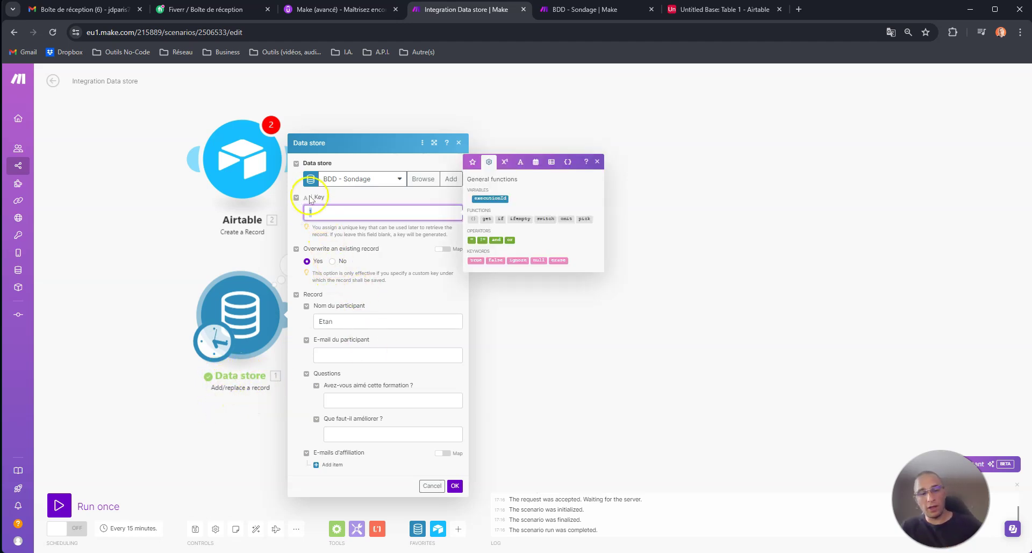
type("2")
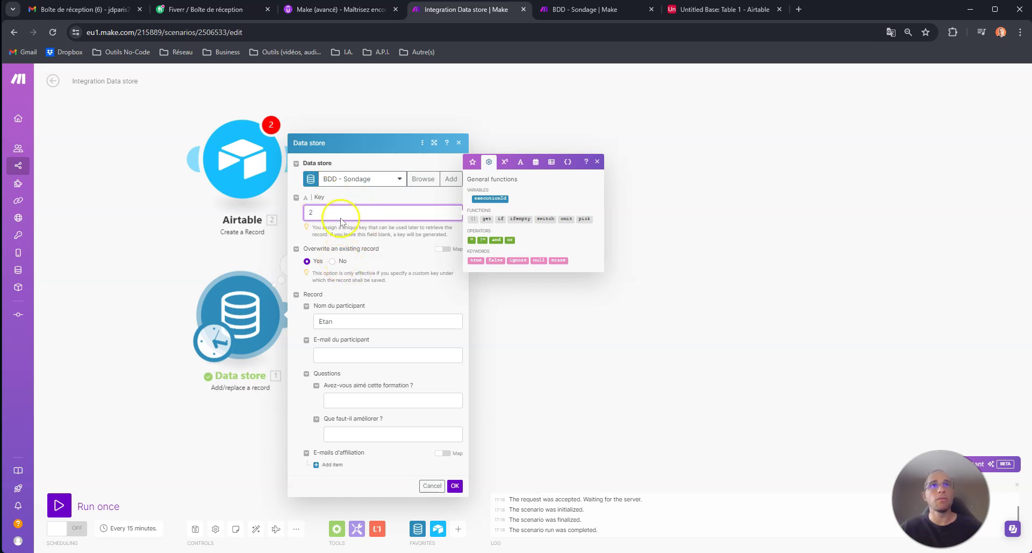
key("BackSpace")
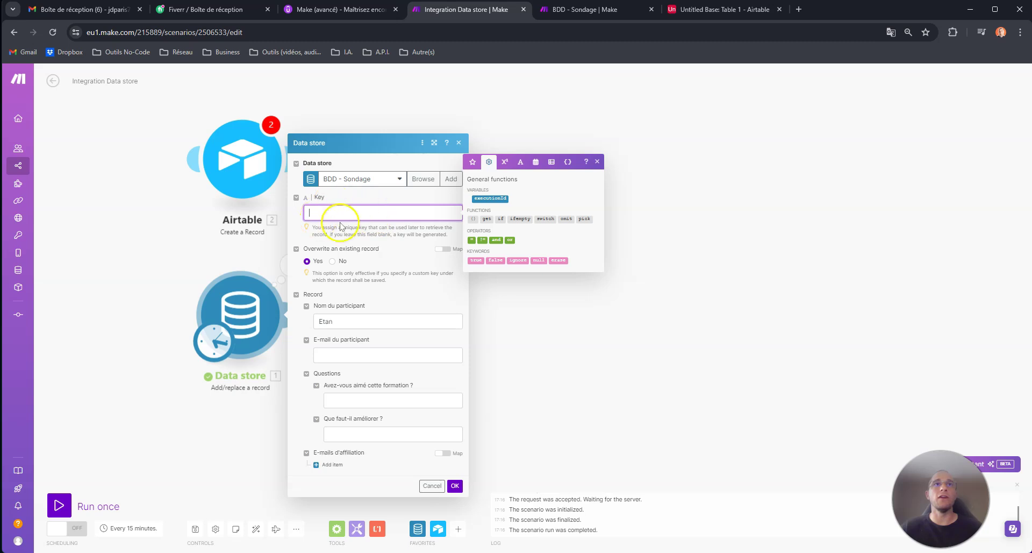
left_click(333, 262)
left_click(375, 252)
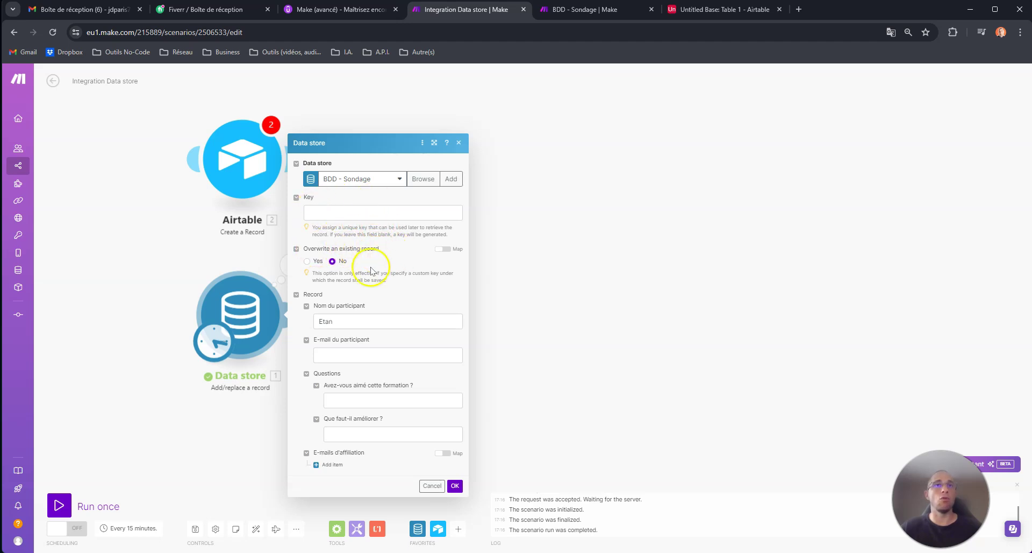
Step: Enter another participant's name and e-mail, and answer the two questions with "Oui" and "Rien, tout est parfait !"
left_click(334, 320)
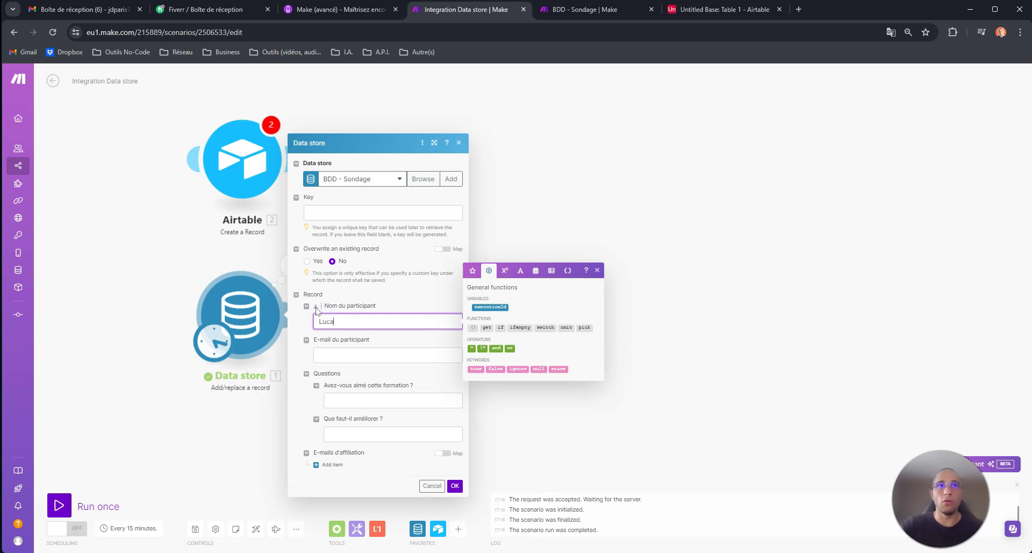
key("Tab")
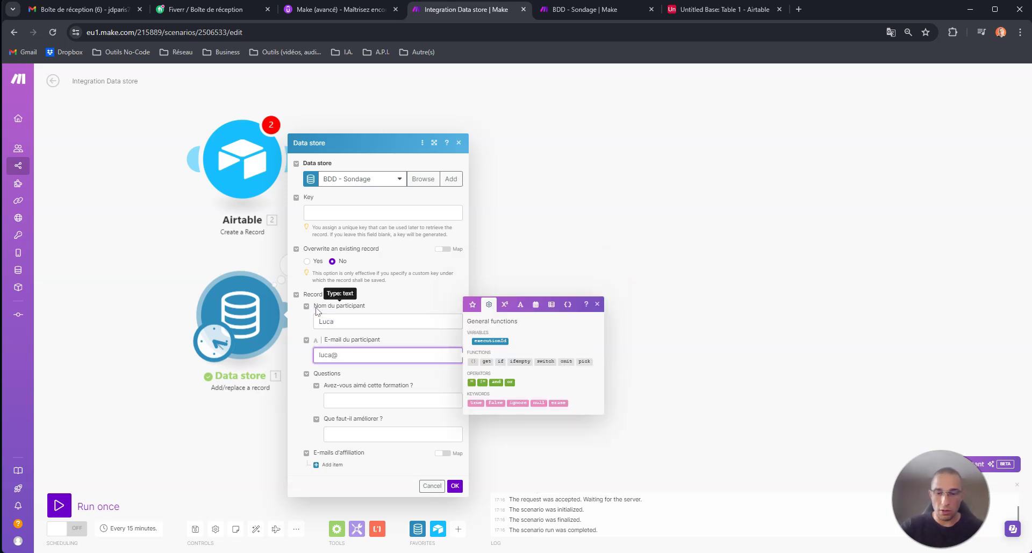
key("Tab")
left_click(298, 284)
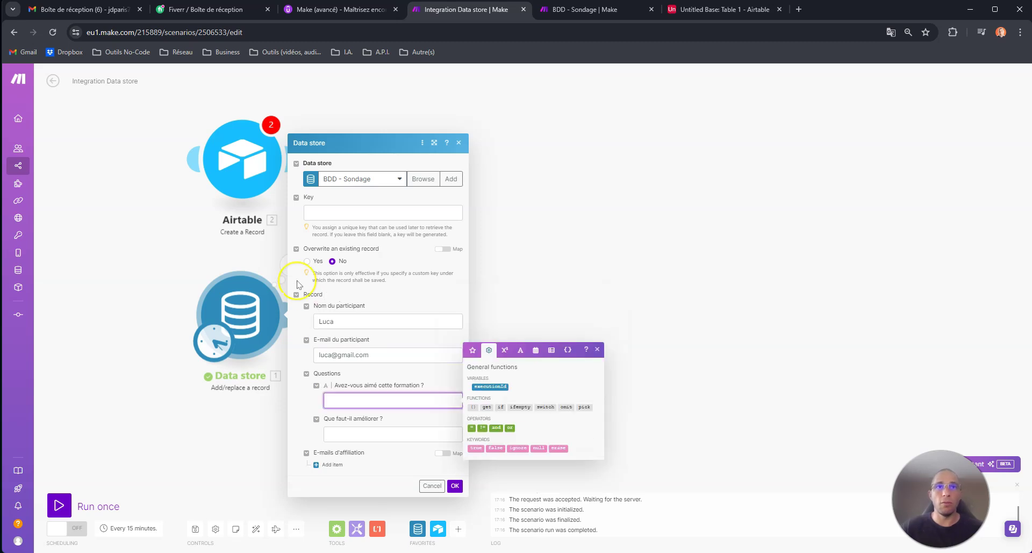
type("Oui")
key("Tab")
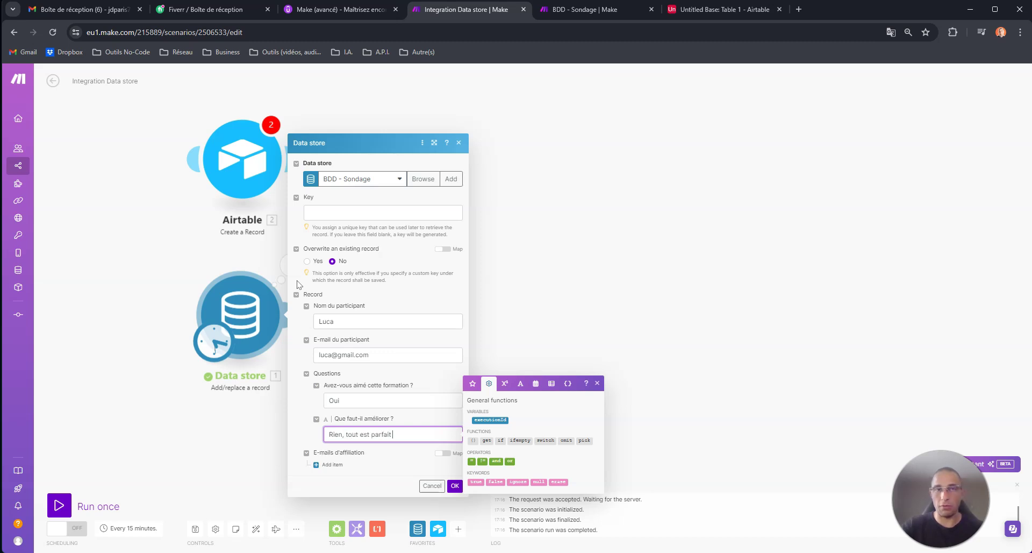
Step: Add two E-mails d'affiliation items, enter a different test e-mail address in each and save the module's settings
left_click(330, 464)
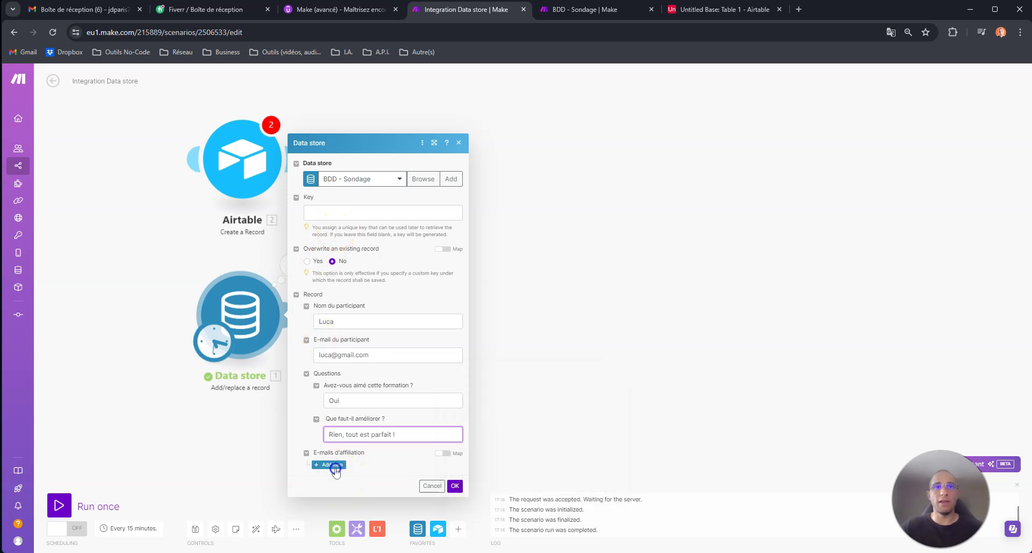
left_click(332, 482)
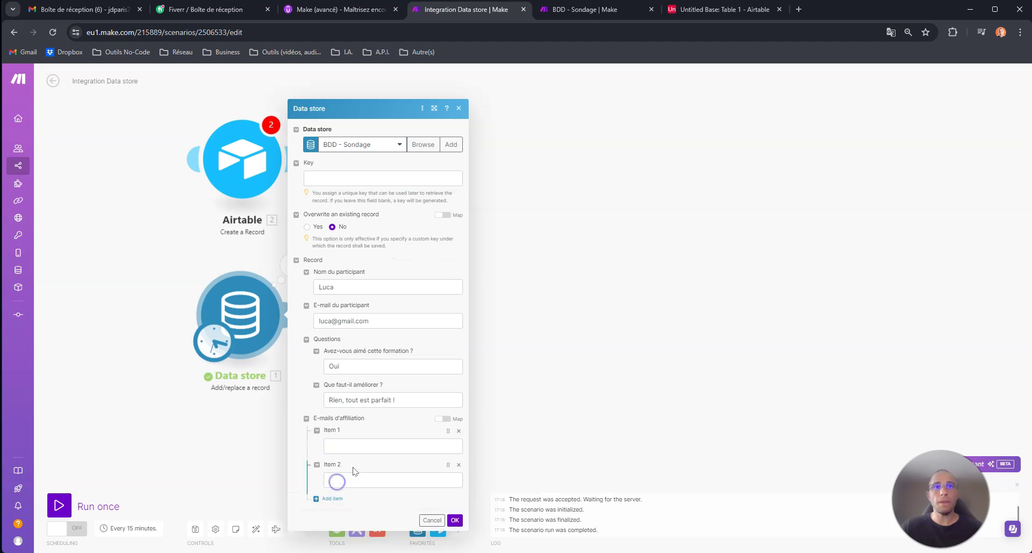
left_click(363, 439)
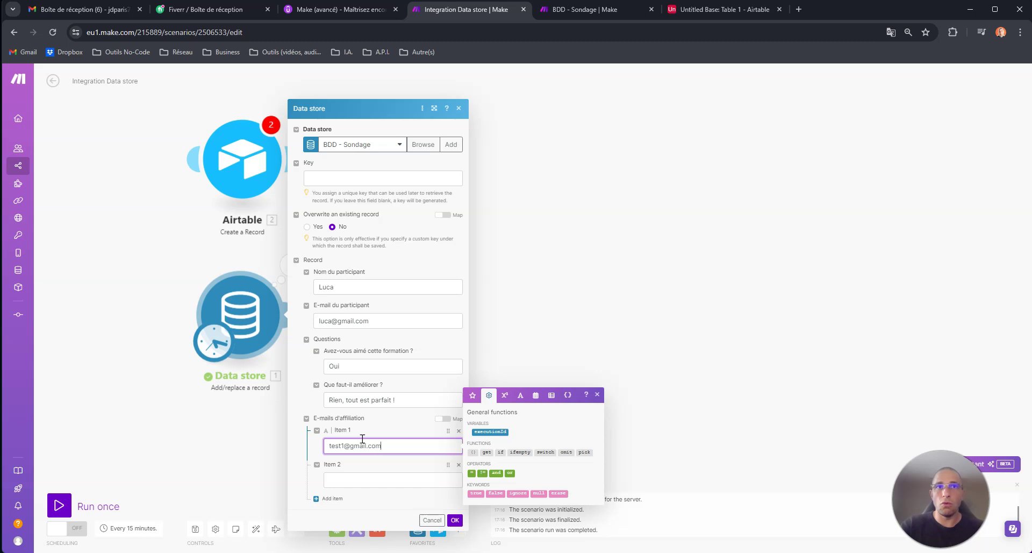
key("ctrl+a")
key("ctrl+c")
left_click(344, 480)
key("ctrl+v")
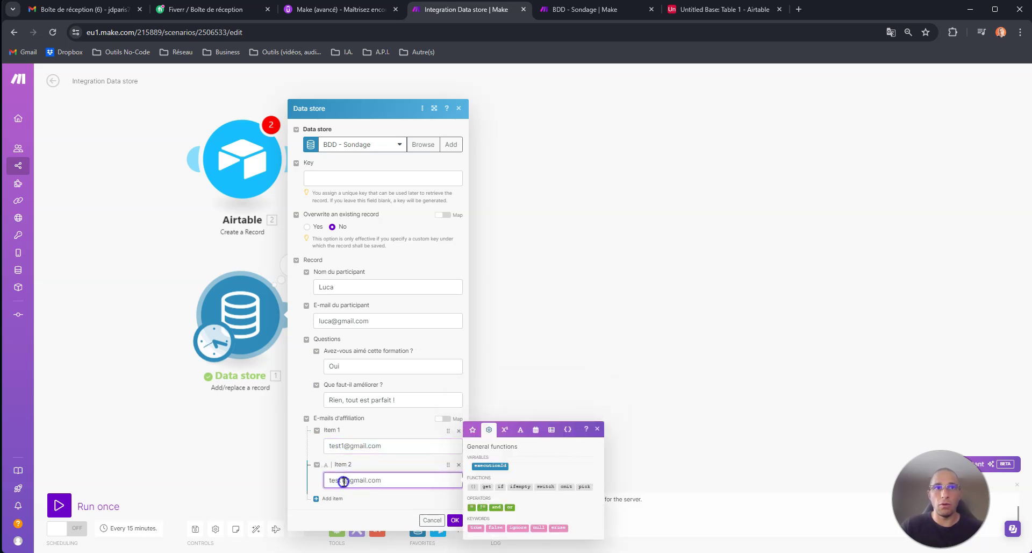
key("BackSpace")
type("2")
left_click(450, 520)
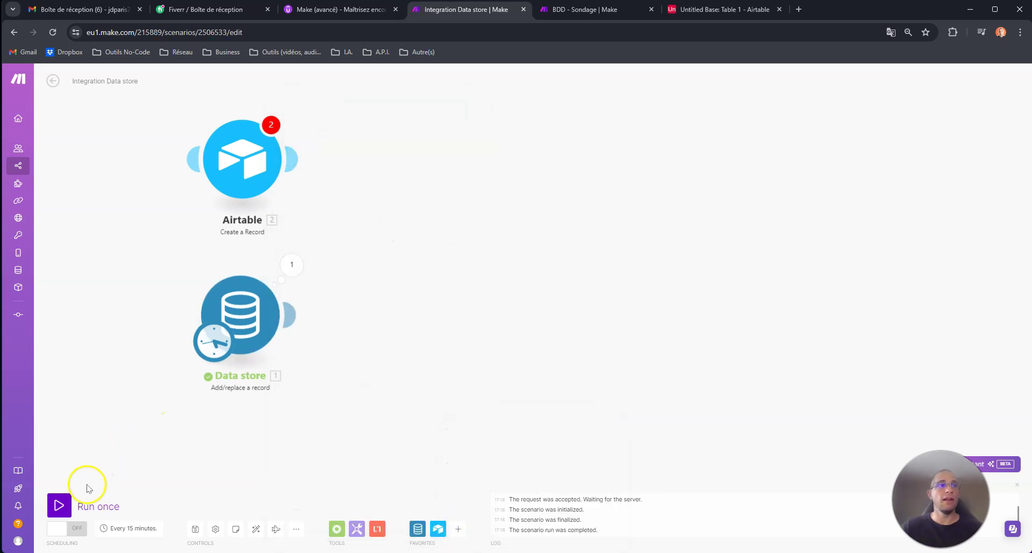
Step: Run the scenario once and check the generated key in the module's output and the refreshed BDD - Sondage records
left_click(68, 506)
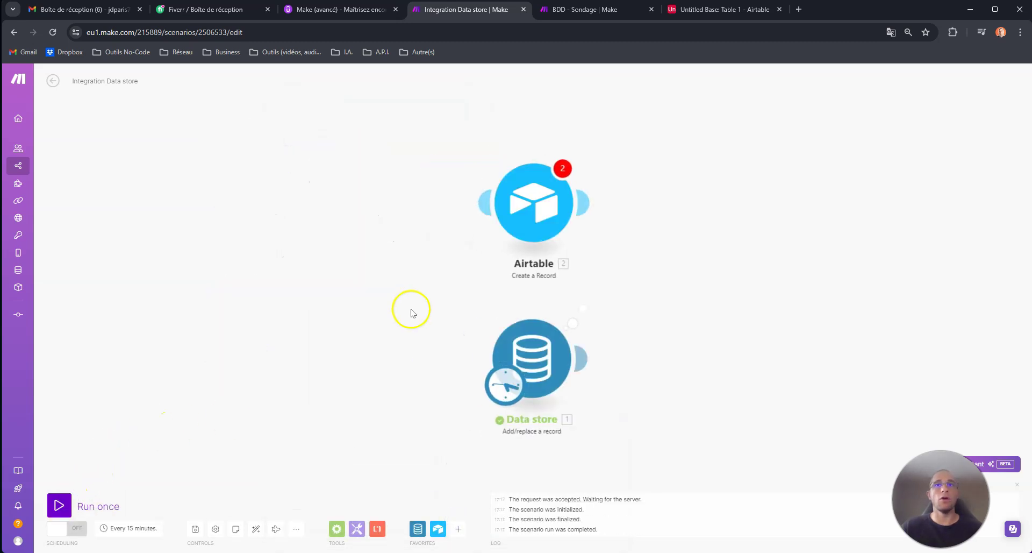
left_click_drag(698, 358, 350, 341)
left_click(237, 290)
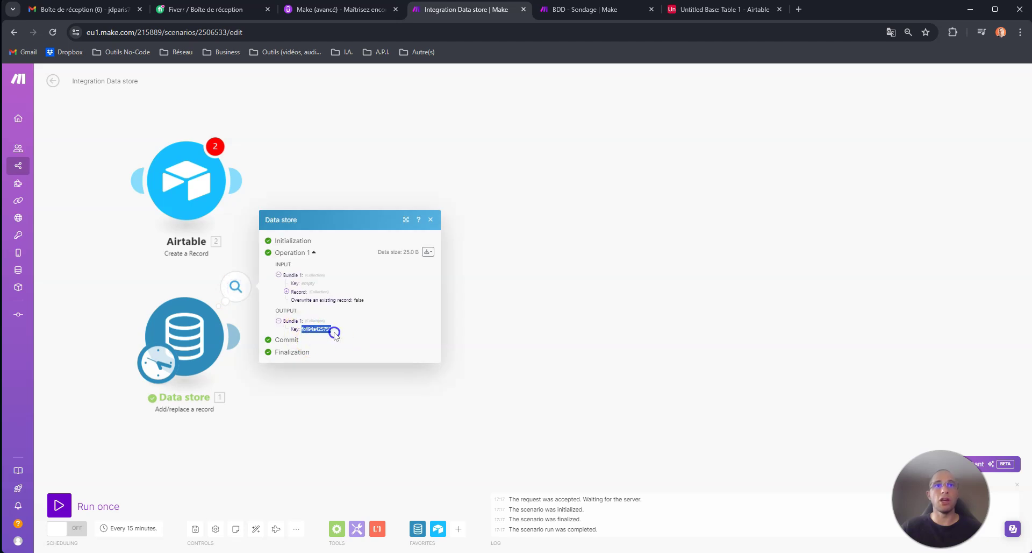
left_click(586, 10)
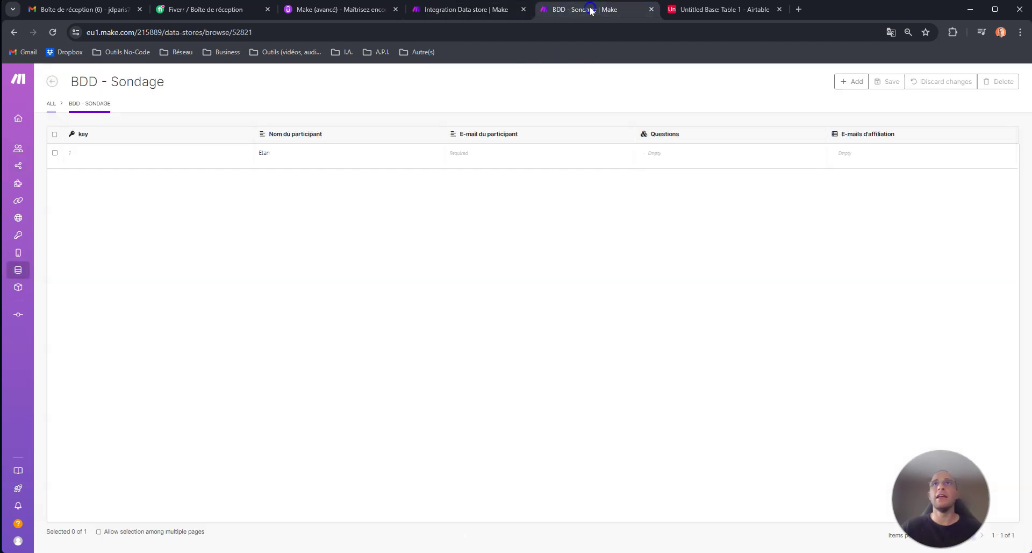
left_click(57, 31)
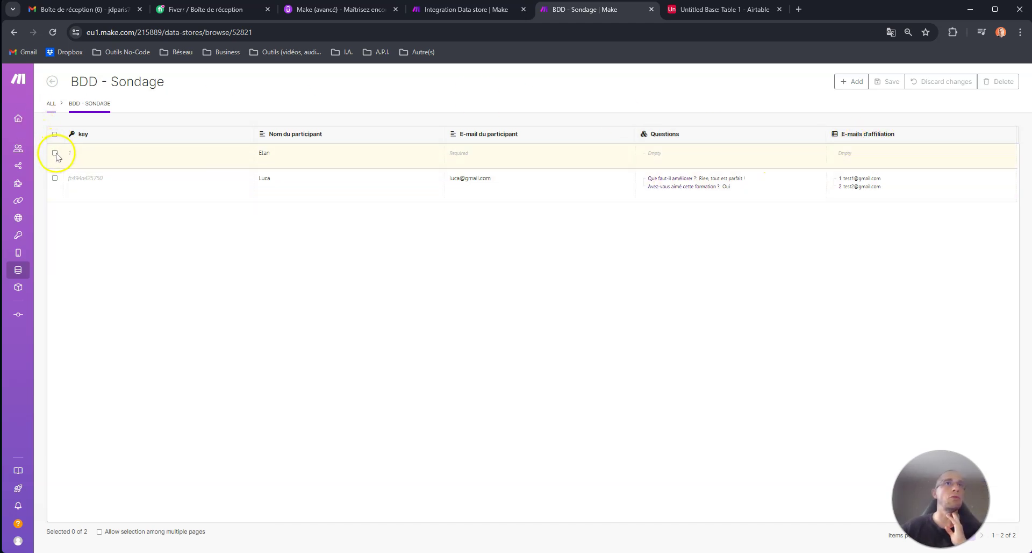
Step: Return to the Integration Data store scenario, add an empty module, unlink it and place it below the Add/replace a record module
left_click(464, 10)
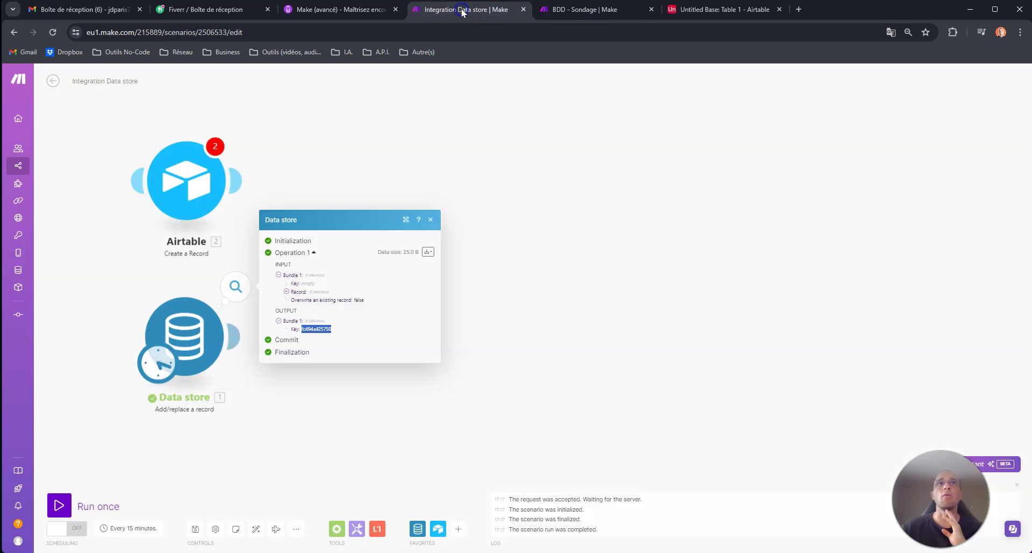
left_click(439, 143)
left_click_drag(306, 341, 458, 255)
right_click(346, 284)
left_click(369, 293)
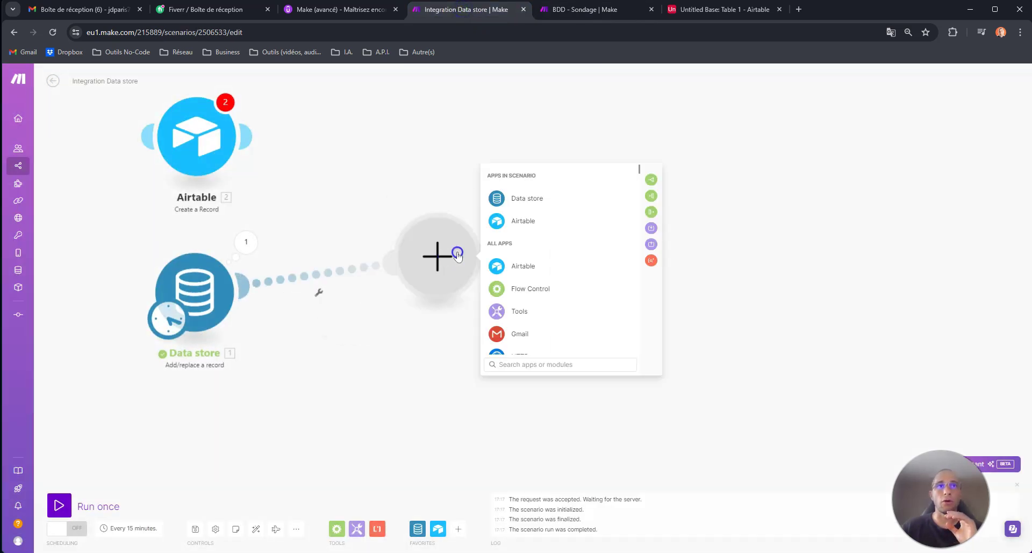
right_click(313, 289)
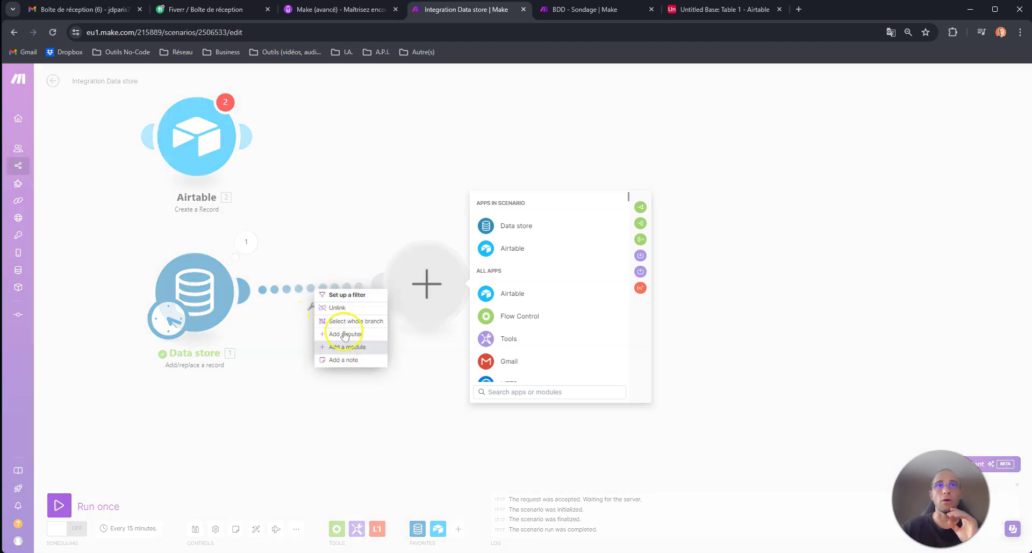
left_click(347, 310)
left_click_drag(419, 280, 182, 432)
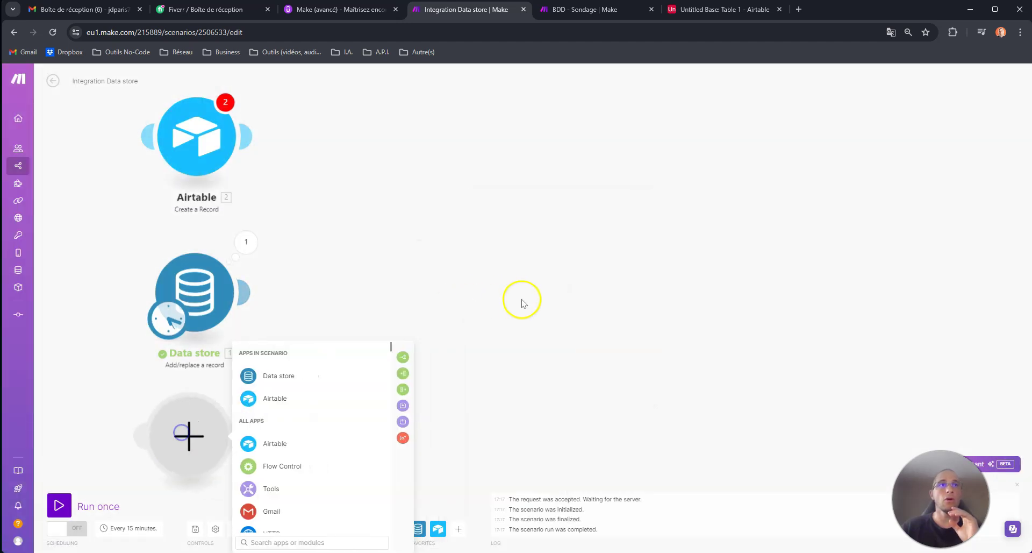
Step: Assign Data store's Delete a record action to the empty module, make it the scenario's starting point and connect it automatically
left_click_drag(521, 303, 511, 173)
left_click(265, 255)
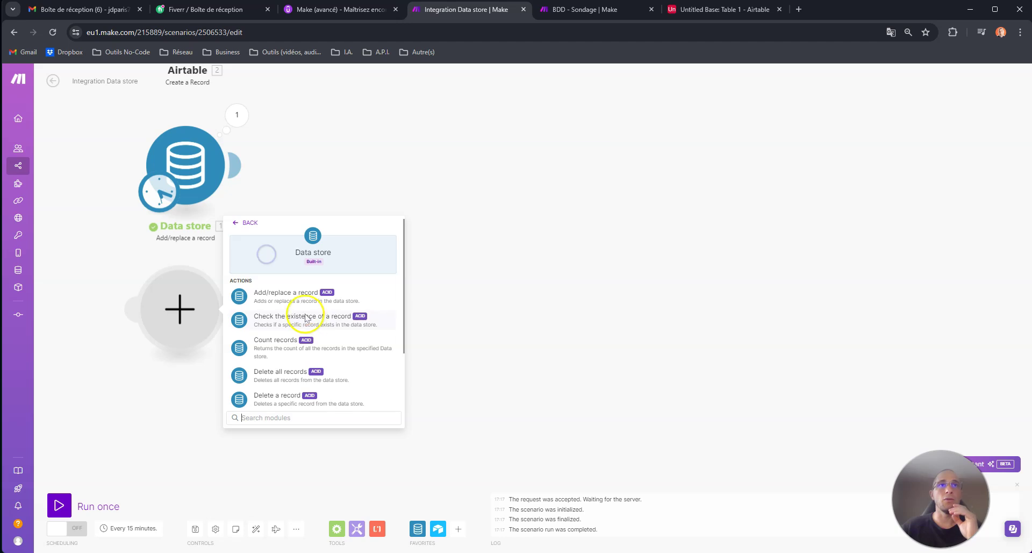
scroll(301, 356, "down", 1)
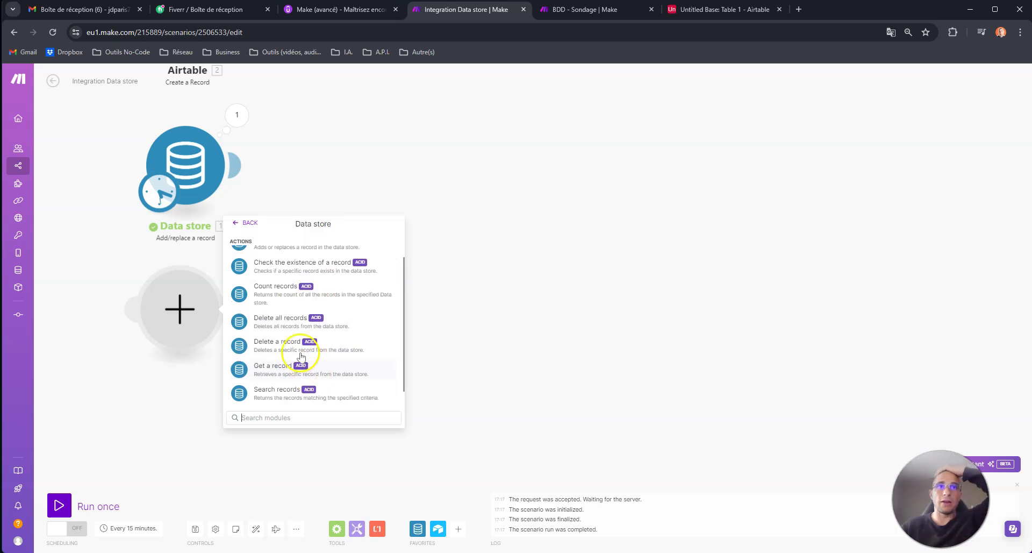
left_click(272, 351)
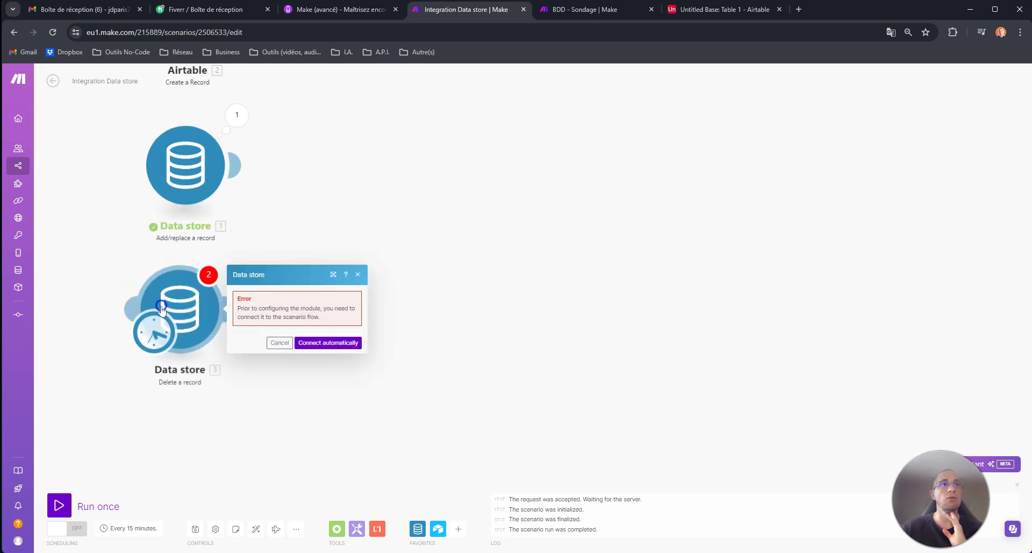
left_click(328, 343)
Step: Set the Delete a record module's key to 1, choose the BDD - Sondage data store and save the settings
left_click(291, 329)
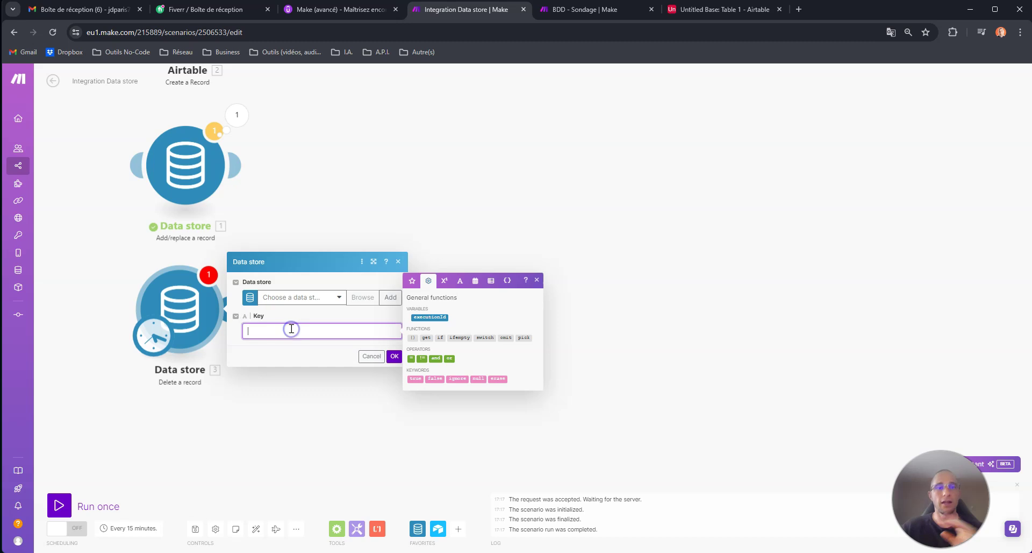
left_click_drag(261, 332, 238, 334)
left_click(539, 15)
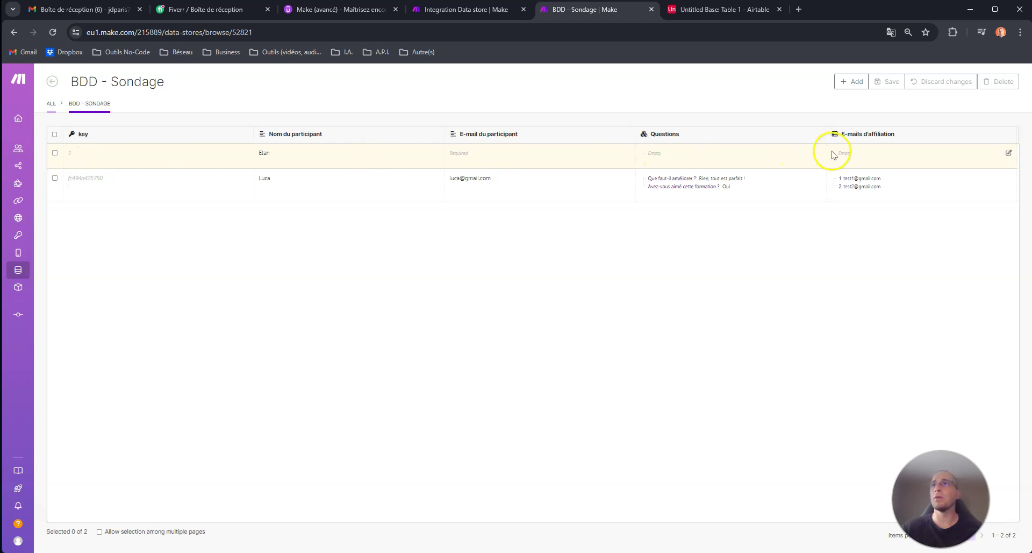
left_click(499, 9)
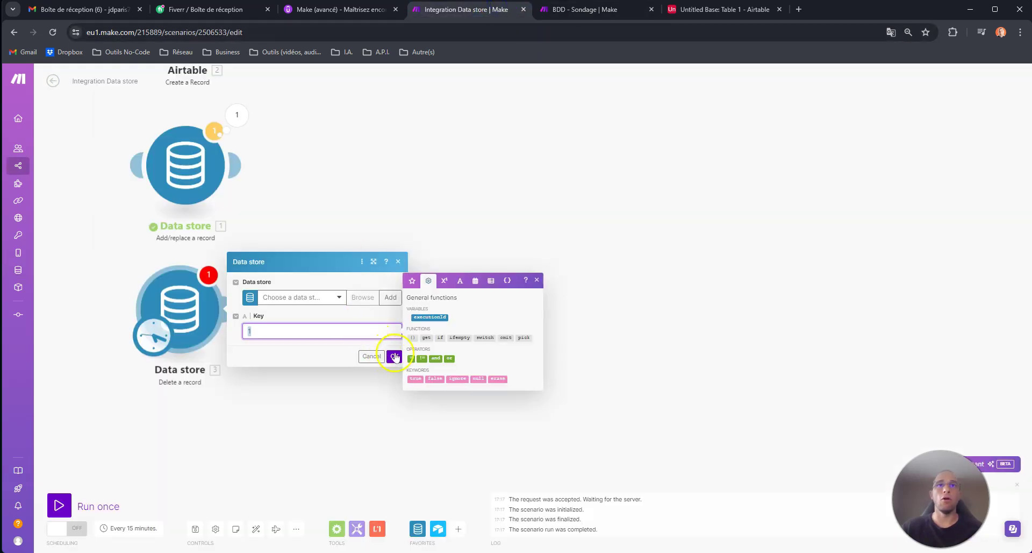
left_click(395, 357)
left_click(332, 296)
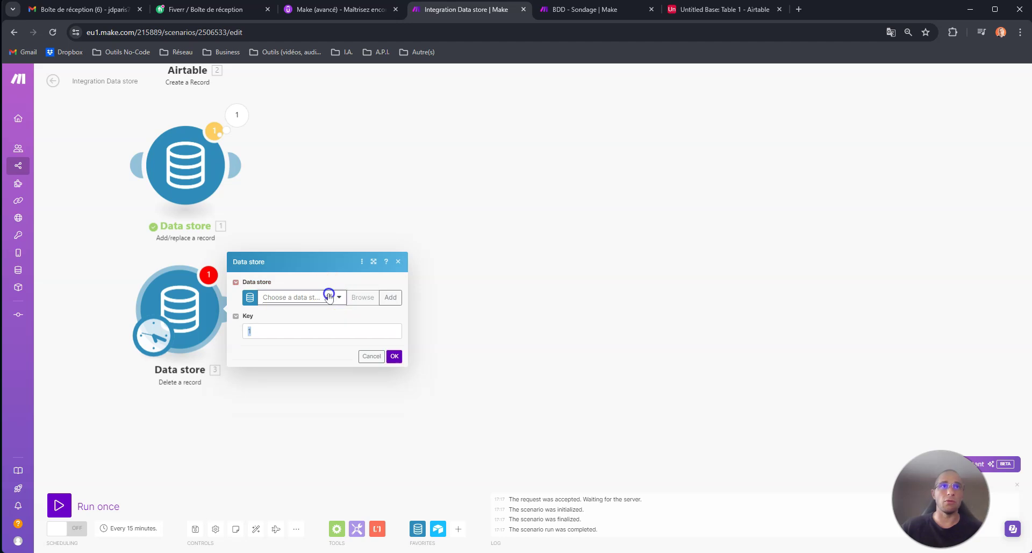
left_click(298, 316)
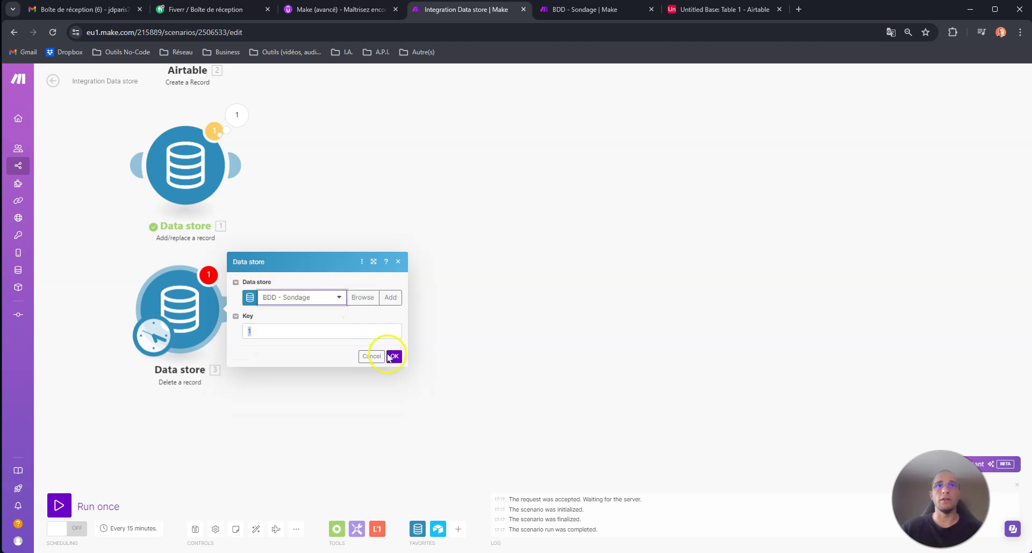
left_click(393, 356)
Step: Run the scenario once to delete the record with key 1 and inspect the Delete a record module's operation details
left_click(64, 499)
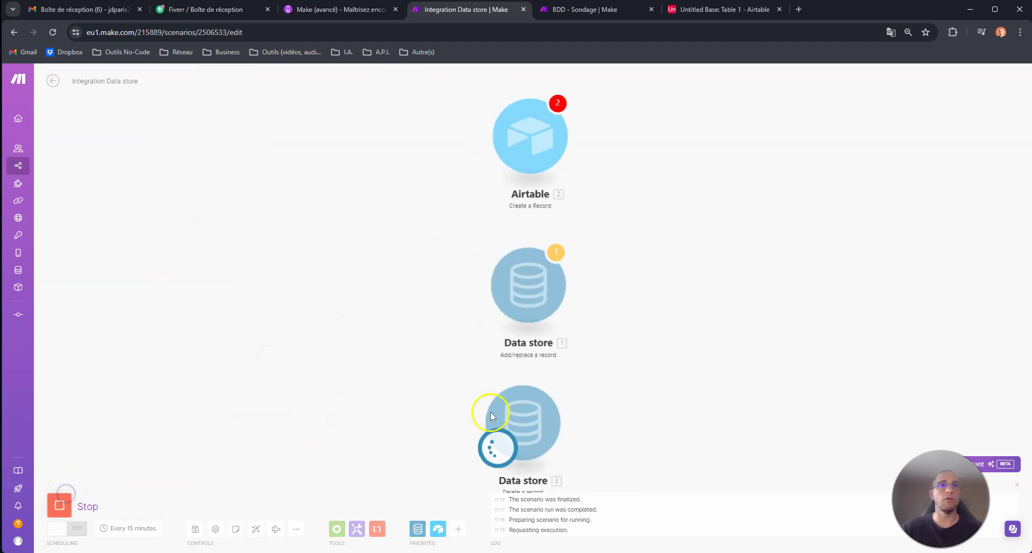
left_click_drag(742, 371, 376, 325)
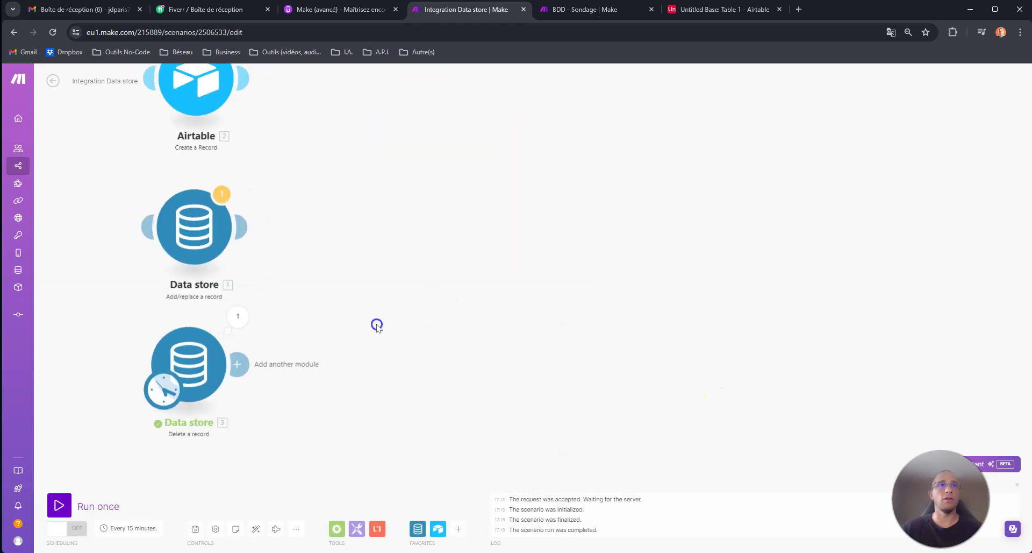
left_click(204, 332)
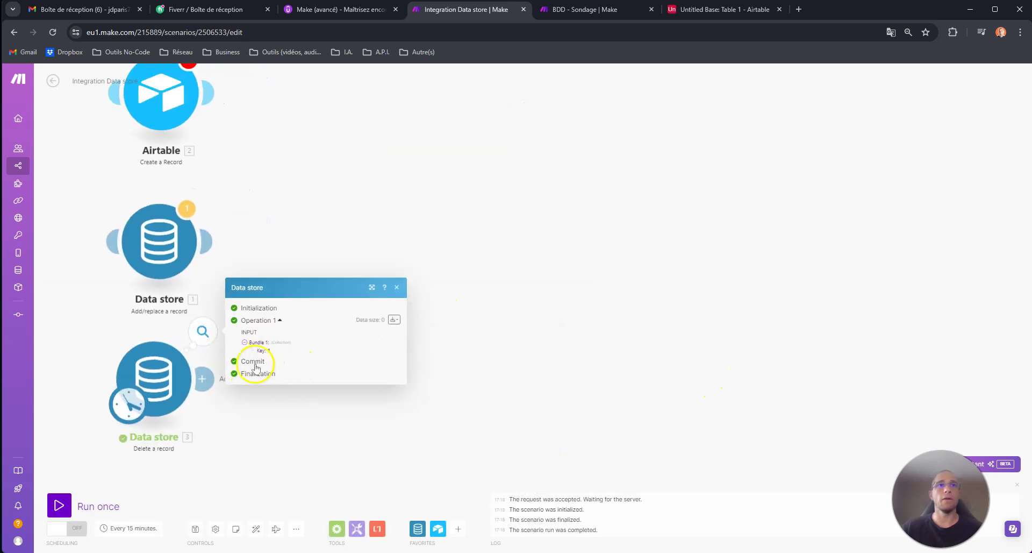
left_click(608, 281)
Step: Refresh the BDD - Sondage records to check the deletion, and return to the Integration Data store scenario
left_click(586, 12)
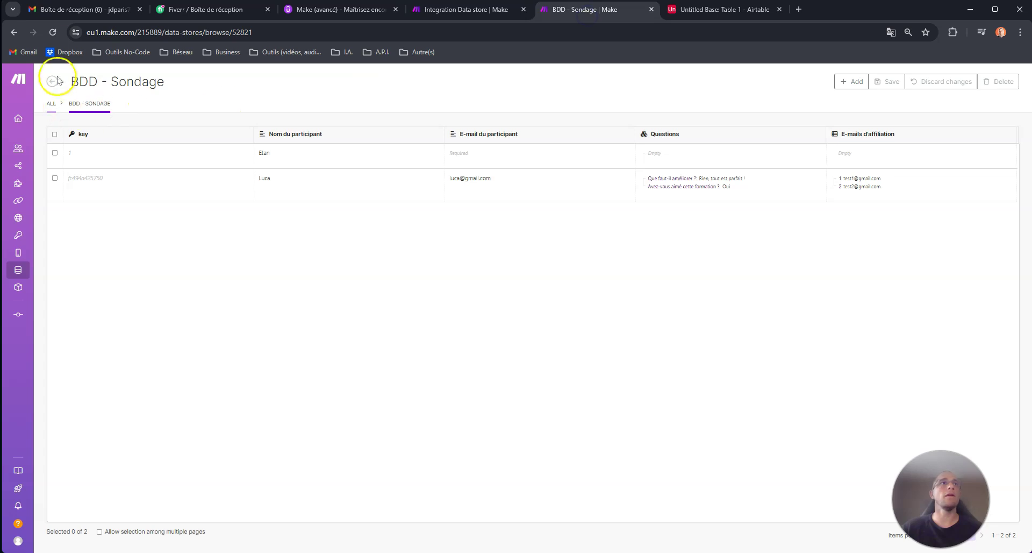
left_click(53, 33)
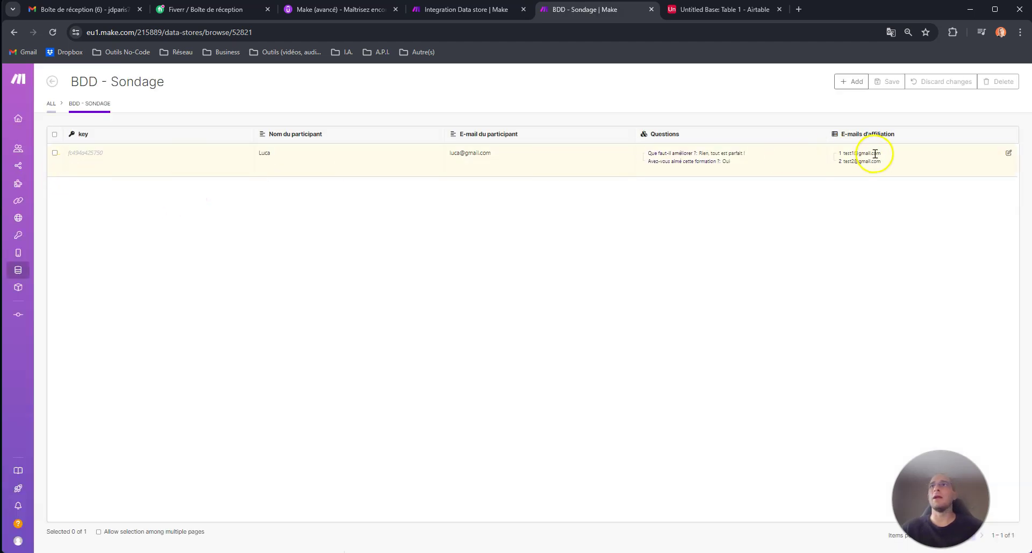
left_click(465, 9)
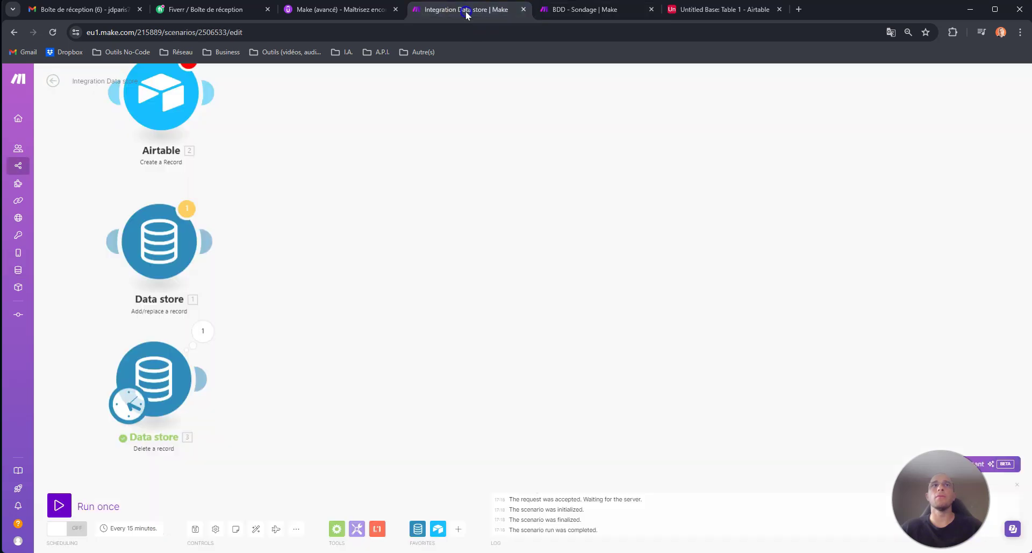
left_click(324, 269)
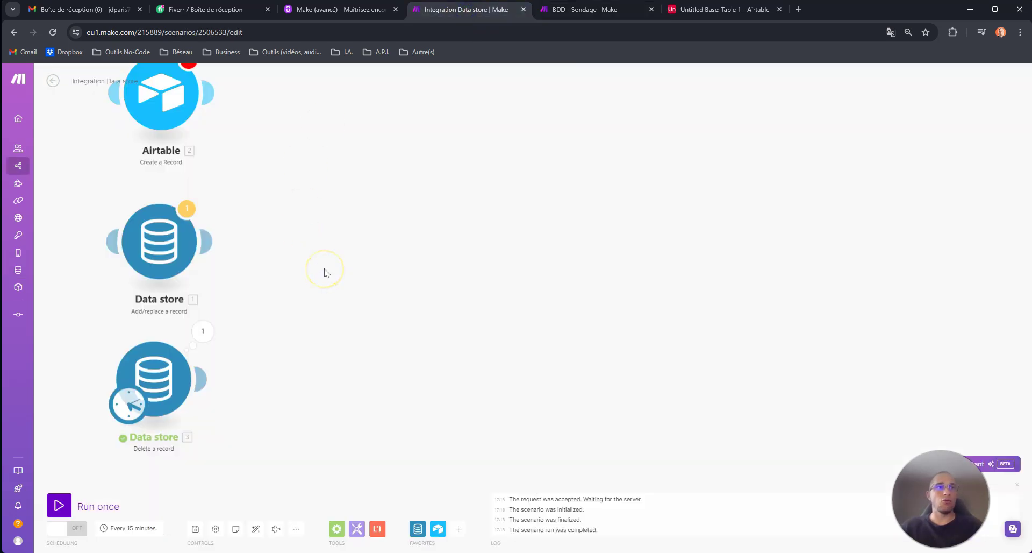